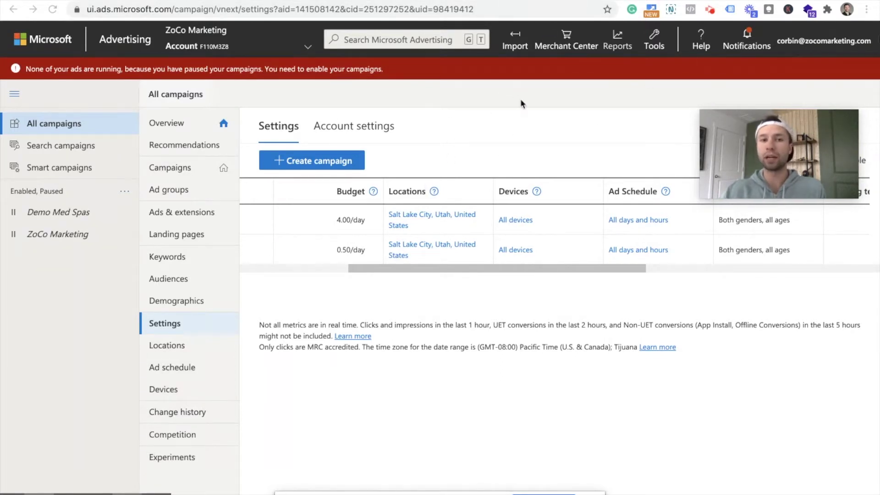
- Open the Tools menu with its Planning, Shared Library, Conversion tracking and Setup sections
{"action": "left_click", "coordinate": [657, 40]}
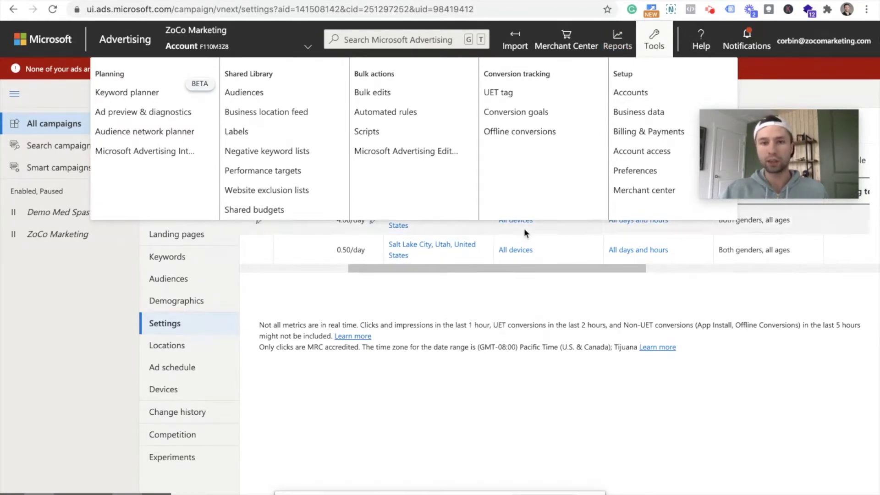
- From the UET tag page, start another UET tag and turn off the existing-tag reminder
{"action": "left_click", "coordinate": [510, 95]}
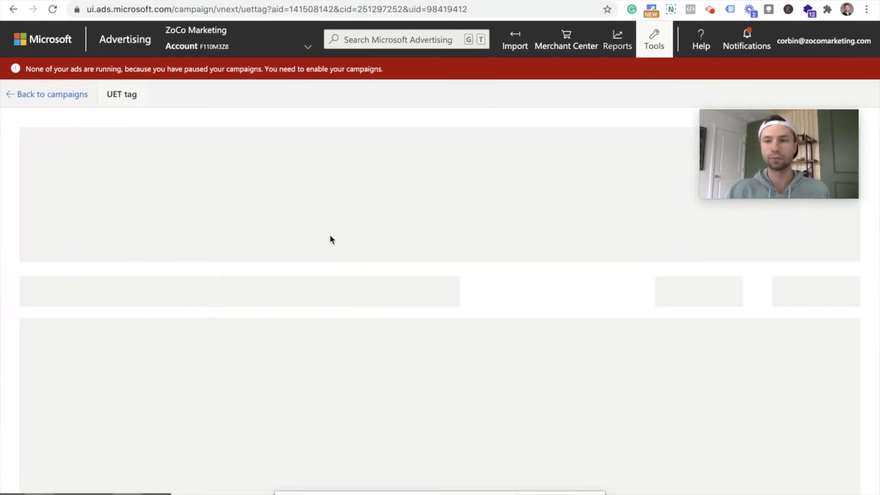
{"action": "scroll", "coordinate": [316, 199], "scroll_direction": "down", "scroll_amount": 1}
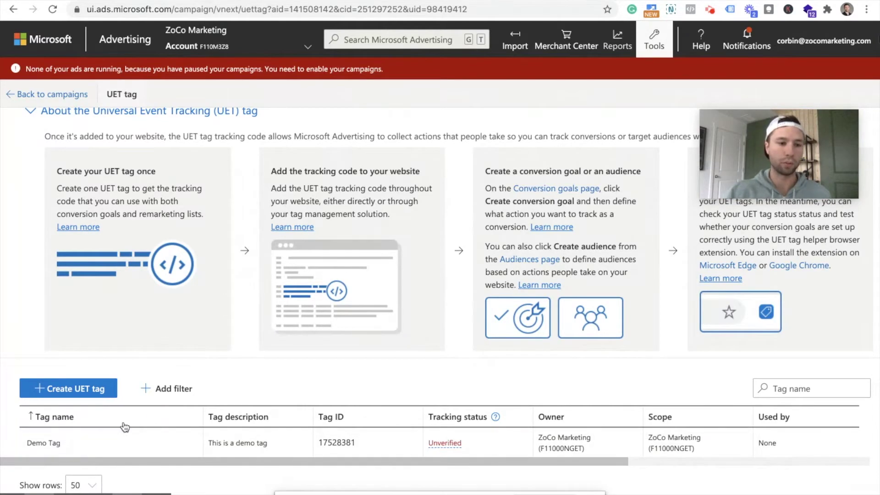
{"action": "left_click", "coordinate": [72, 392]}
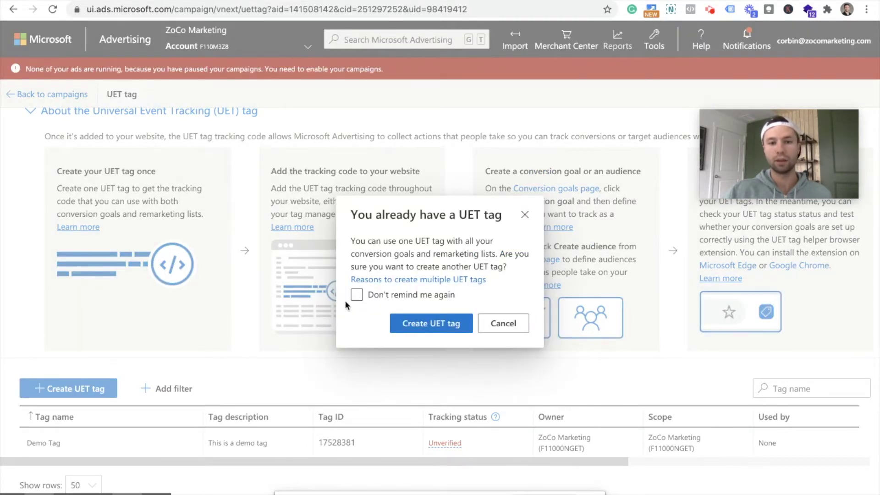
{"action": "left_click", "coordinate": [357, 297]}
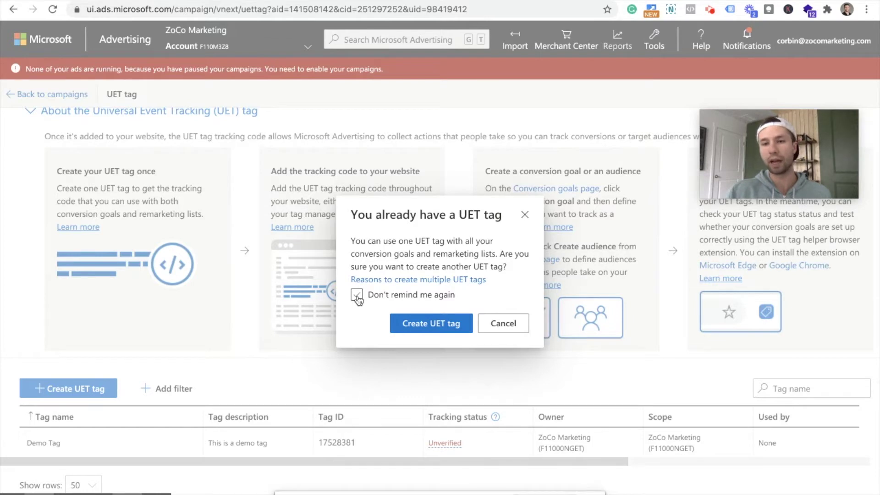
{"action": "left_click", "coordinate": [357, 295]}
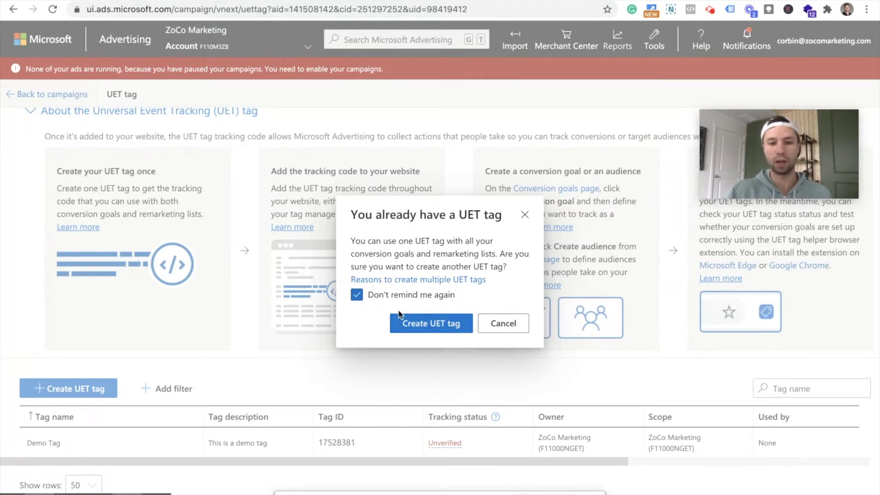
{"action": "left_click", "coordinate": [455, 324]}
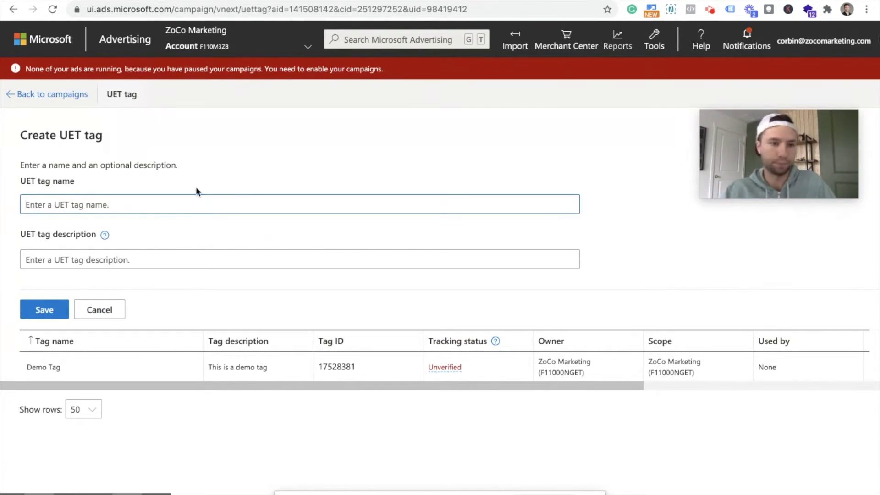
- Save UET tag 'Real Tag' with description 'This is the live tag for ZoCo Marketing'
{"action": "type", "text": "Real "}
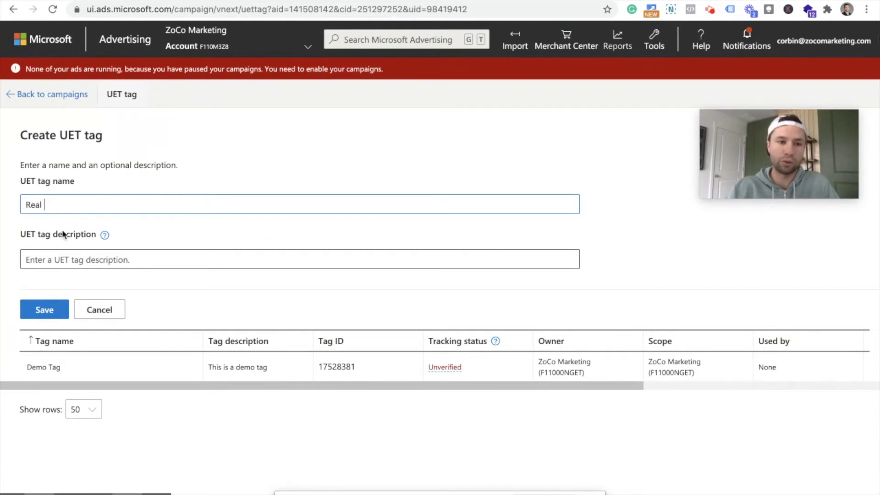
{"action": "type", "text": "Tag"}
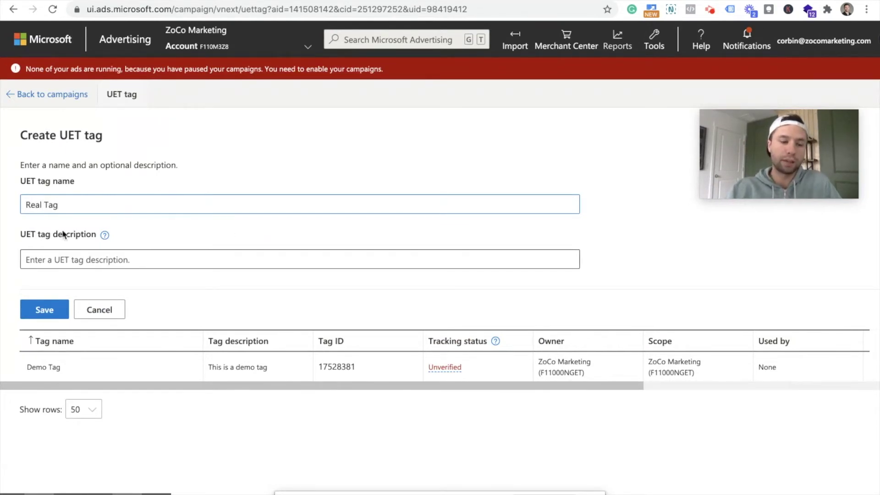
{"action": "left_click", "coordinate": [74, 255]}
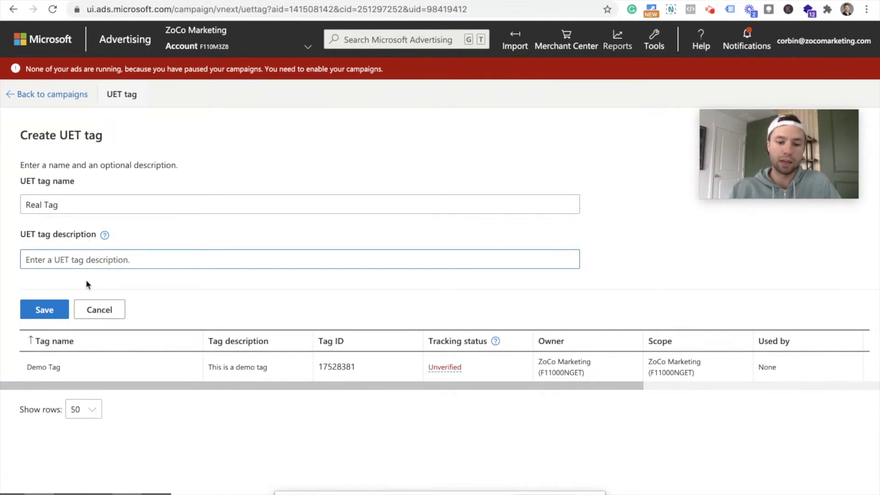
{"action": "type", "text": "This is the live tag for"}
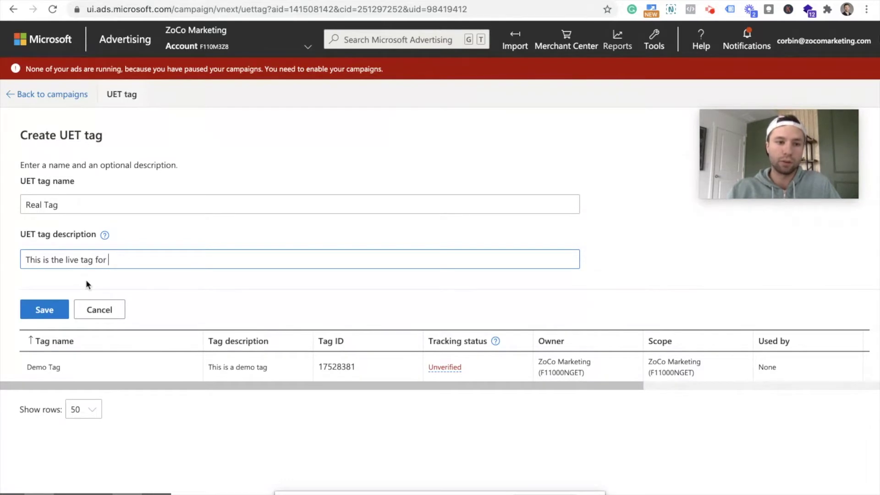
{"action": "type", "text": " ZoCo"}
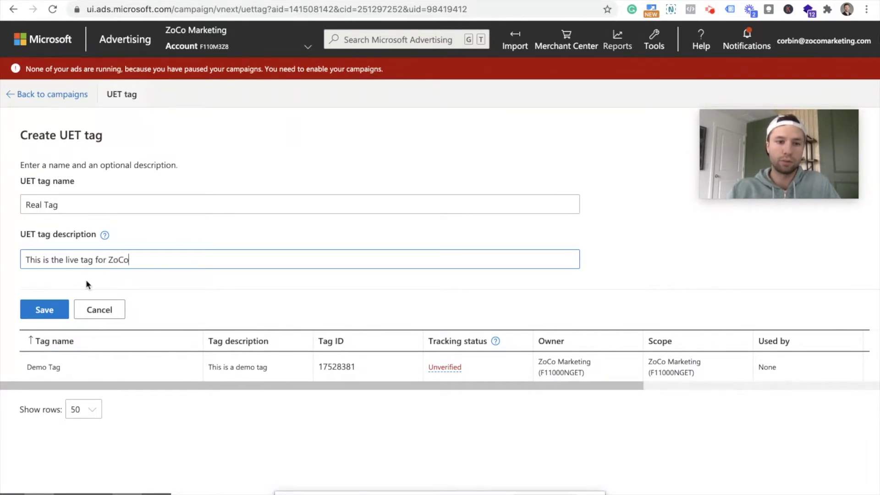
{"action": "type", "text": " Marektin"}
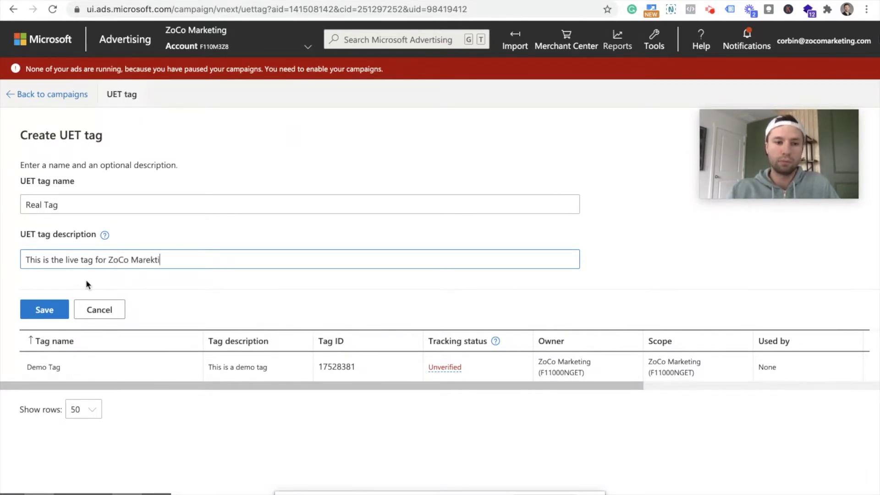
{"action": "key", "text": "BackSpace"}
{"action": "key", "text": "BackSpace"}
{"action": "key", "text": "BackSpace"}
{"action": "key", "text": "BackSpace"}
{"action": "key", "text": "BackSpace"}
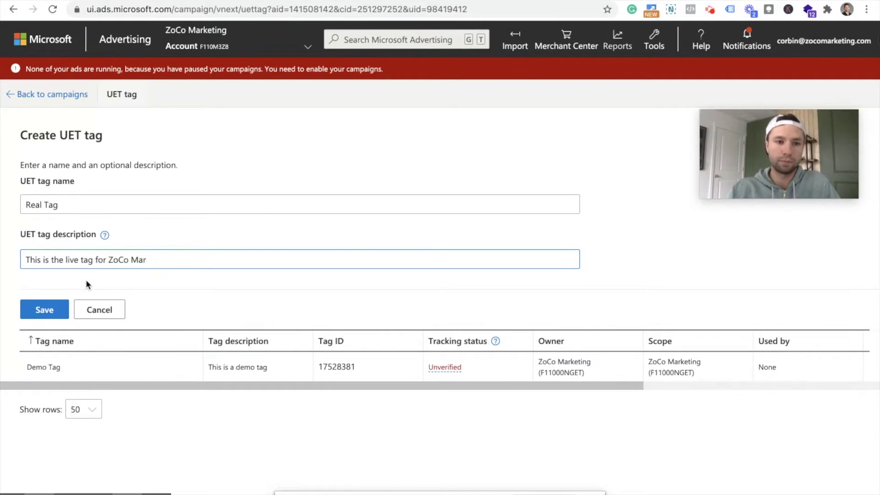
{"action": "type", "text": "keting"}
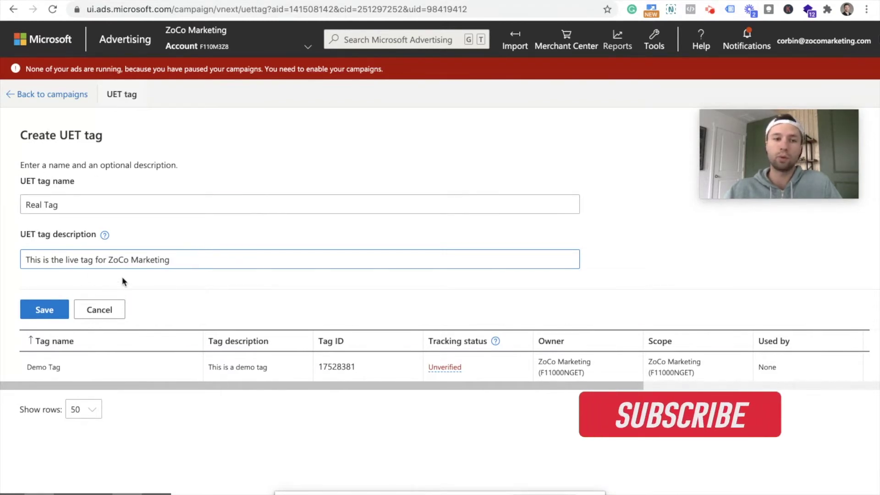
{"action": "left_click", "coordinate": [38, 313]}
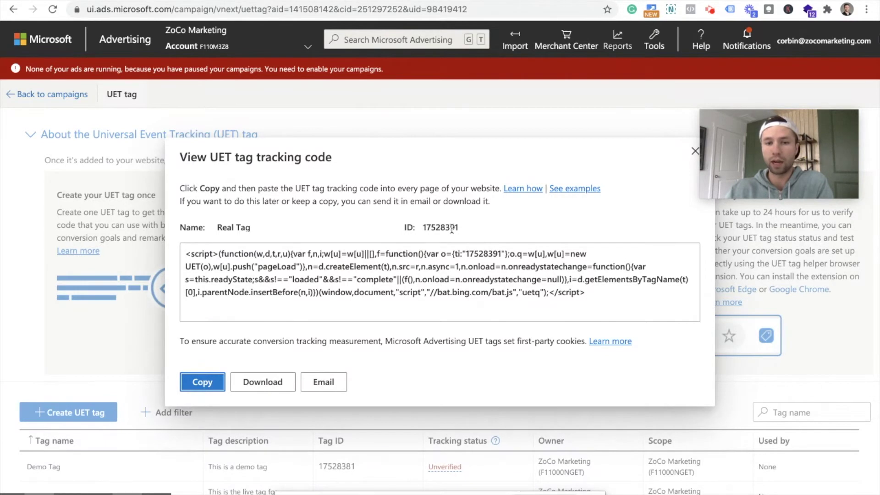
- Copy Real Tag's ID 17528391 and switch to the Google Tag Manager workspace
{"action": "left_click_drag", "start_coordinate": [458, 228], "coordinate": [419, 229]}
{"action": "key", "text": "ctrl+c"}
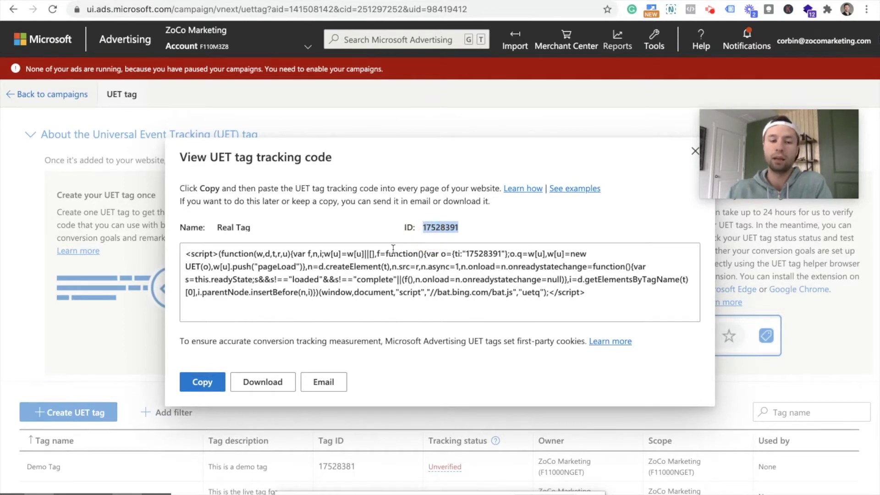
{"action": "key", "text": "ctrl+Tab"}
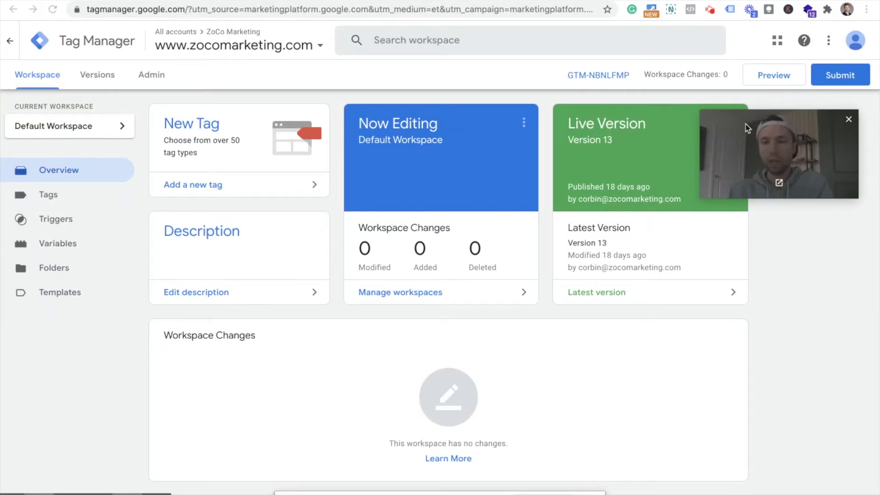
- Add a new tag to the Default Workspace and rename Untitled Tag to UET Tag
{"action": "left_click_drag", "start_coordinate": [726, 128], "coordinate": [740, 116]}
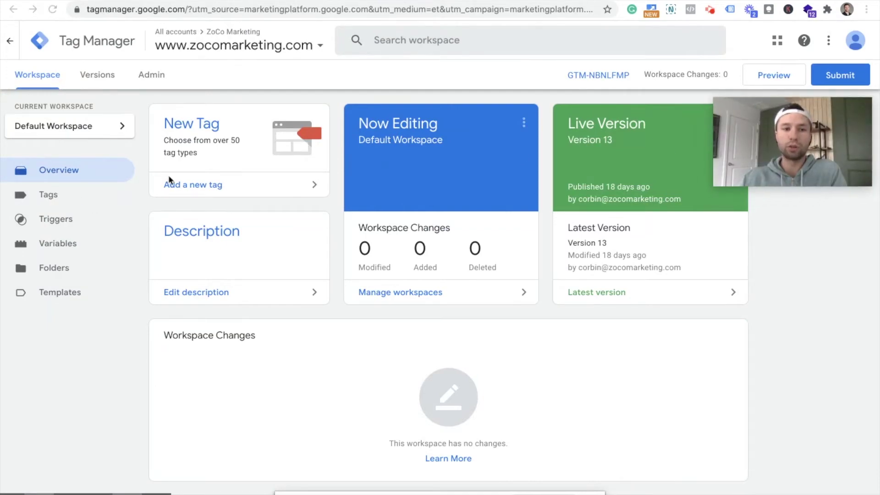
{"action": "left_click", "coordinate": [188, 186]}
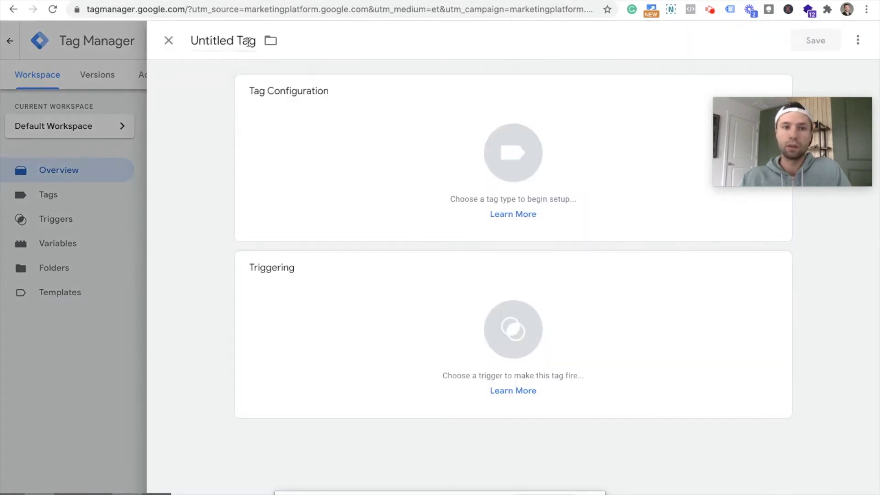
{"action": "left_click", "coordinate": [250, 41]}
{"action": "key", "text": "BackSpace"}
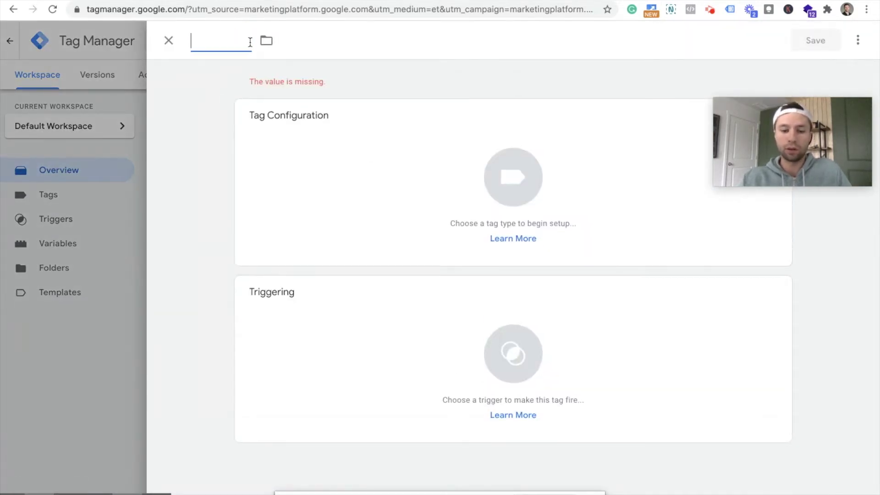
{"action": "type", "text": "B"}
{"action": "key", "text": "BackSpace"}
{"action": "type", "text": "M"}
{"action": "key", "text": "BackSpace"}
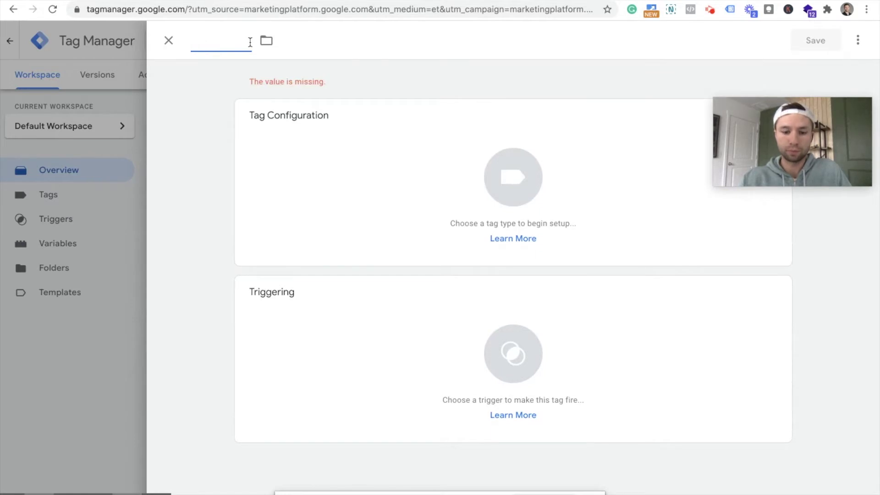
{"action": "type", "text": "UET Tag"}
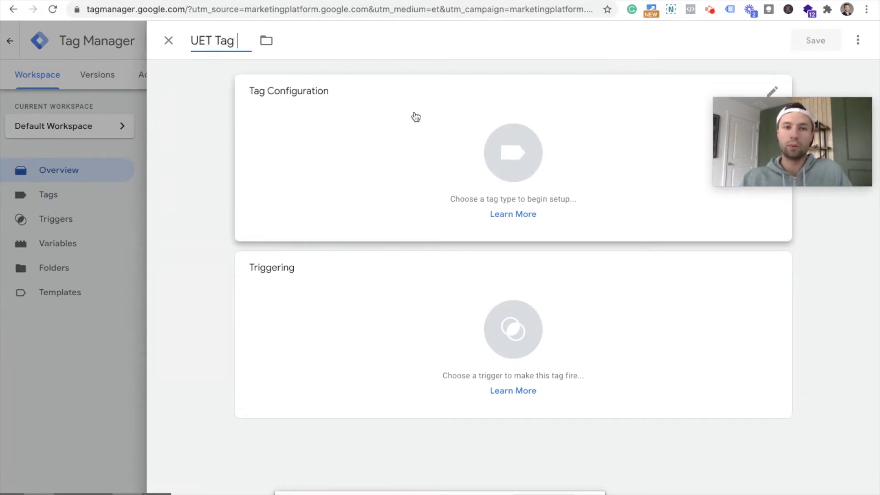
{"action": "left_click", "coordinate": [390, 132]}
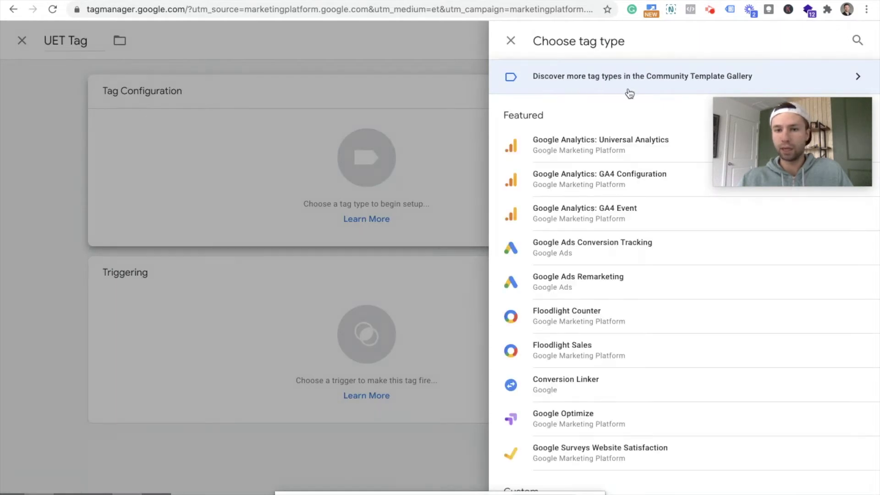
- Choose Bing Ads Universal Event Tracking from the tag type list
{"action": "scroll", "coordinate": [598, 211], "scroll_direction": "down", "scroll_amount": 3}
{"action": "scroll", "coordinate": [601, 215], "scroll_direction": "down", "scroll_amount": 12}
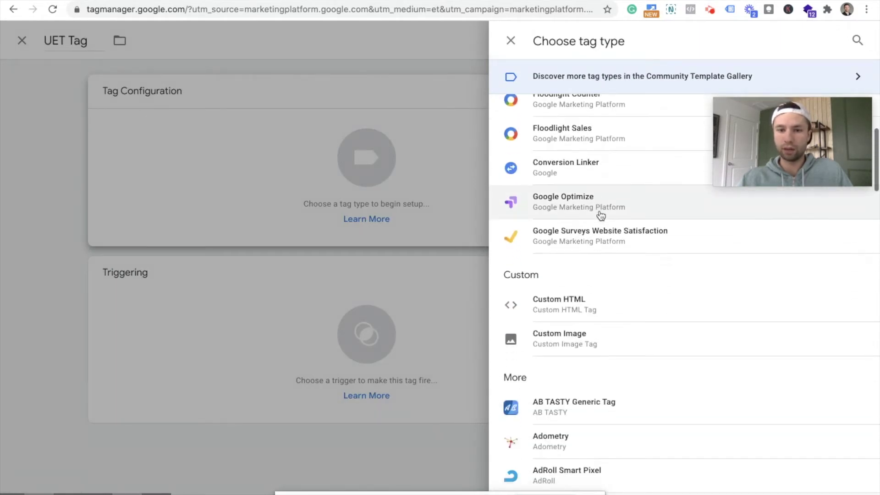
{"action": "scroll", "coordinate": [600, 215], "scroll_direction": "down", "scroll_amount": 14}
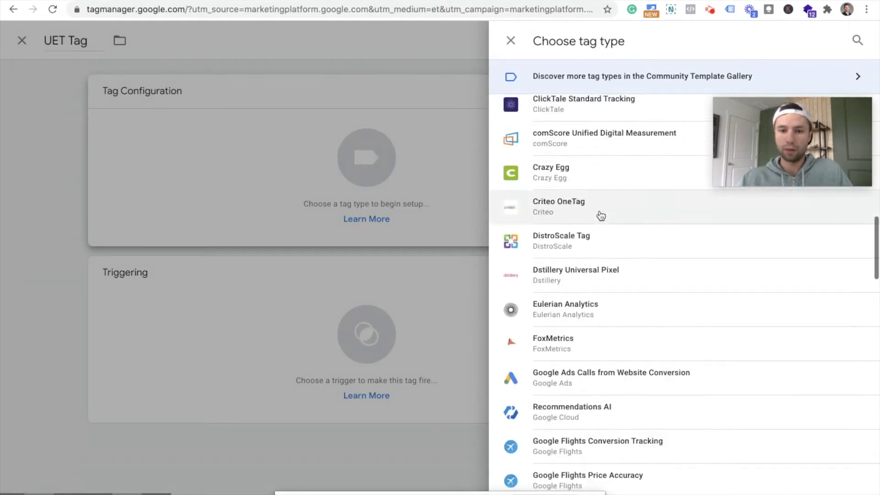
{"action": "scroll", "coordinate": [600, 215], "scroll_direction": "down", "scroll_amount": 4}
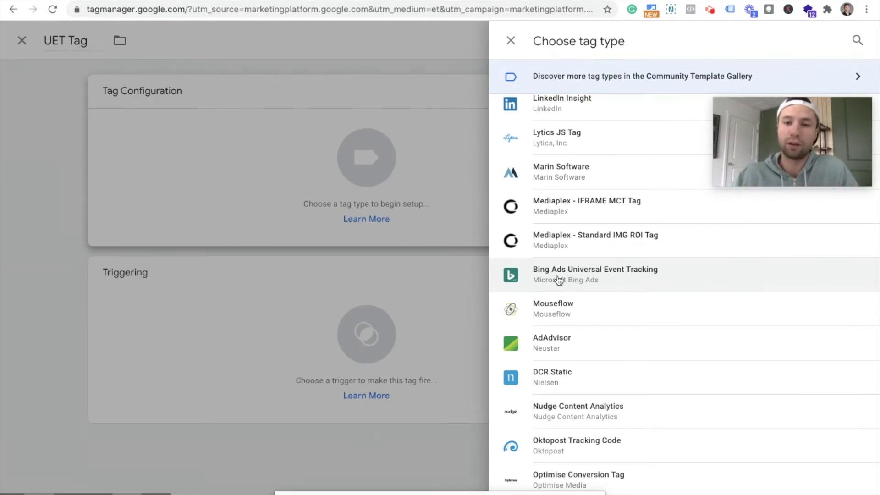
{"action": "left_click", "coordinate": [570, 276]}
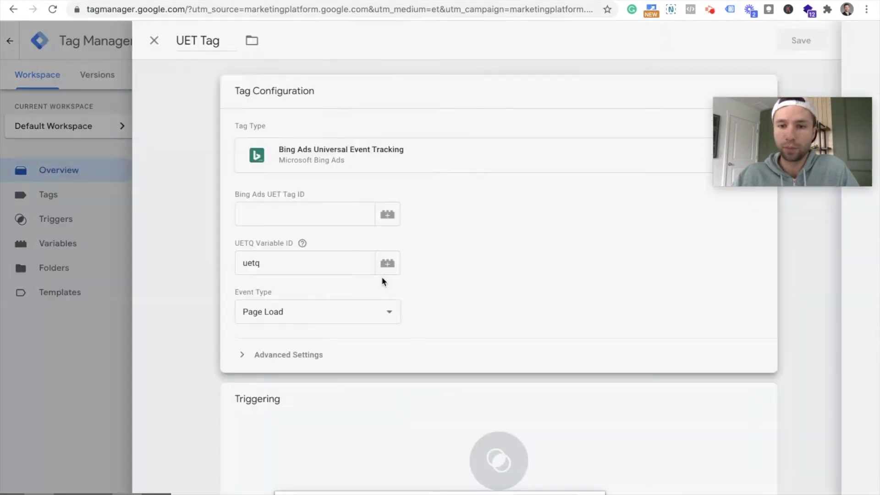
- Paste 17528391 into the Bing Ads UET Tag ID, keeping uetq and Page Load
{"action": "mouse_move", "coordinate": [318, 247]}
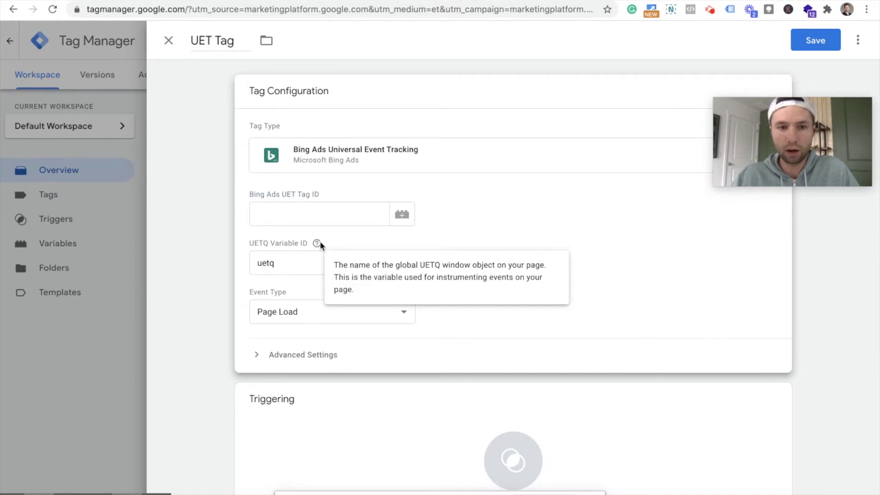
{"action": "left_click", "coordinate": [298, 216]}
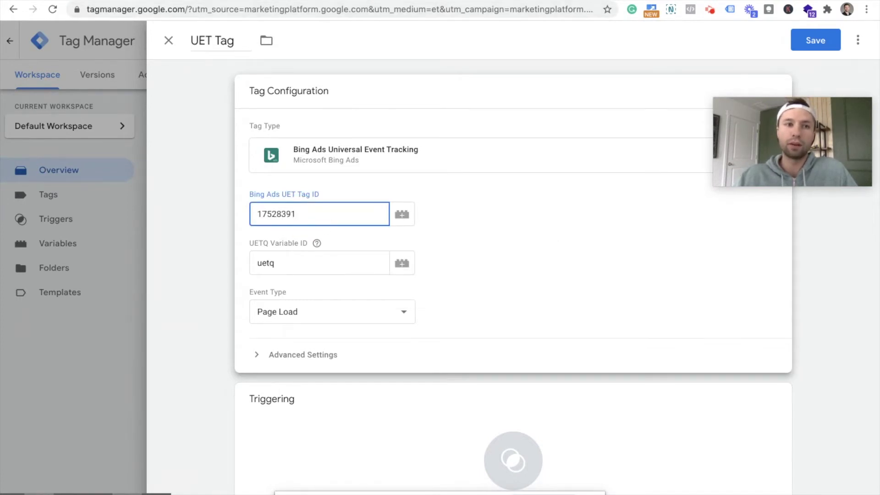
{"action": "key", "text": "ctrl+shift+Tab"}
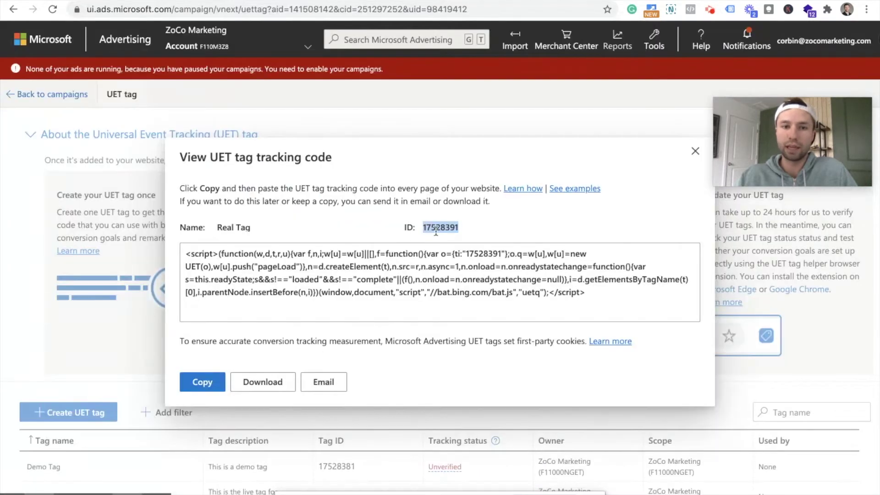
{"action": "key", "text": "ctrl+Tab"}
{"action": "key", "text": "ctrl+v"}
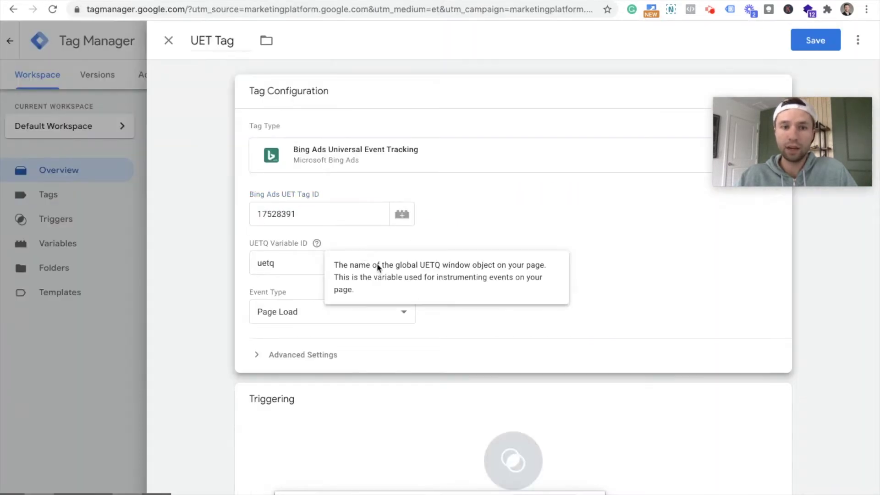
{"action": "scroll", "coordinate": [353, 252], "scroll_direction": "down", "scroll_amount": 1}
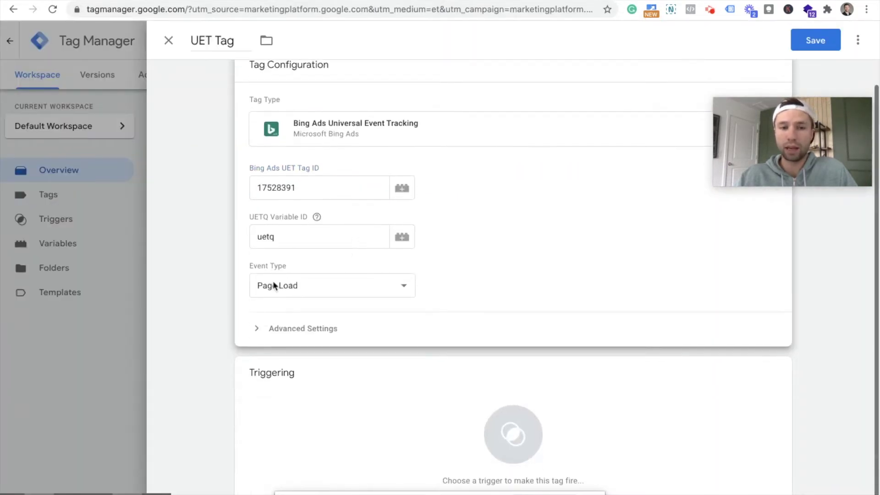
{"action": "scroll", "coordinate": [354, 257], "scroll_direction": "down", "scroll_amount": 1}
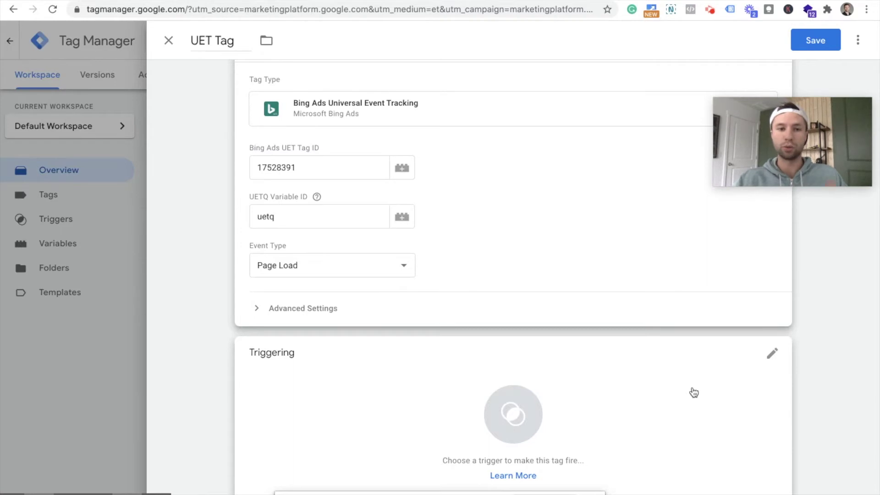
{"action": "left_click", "coordinate": [772, 356]}
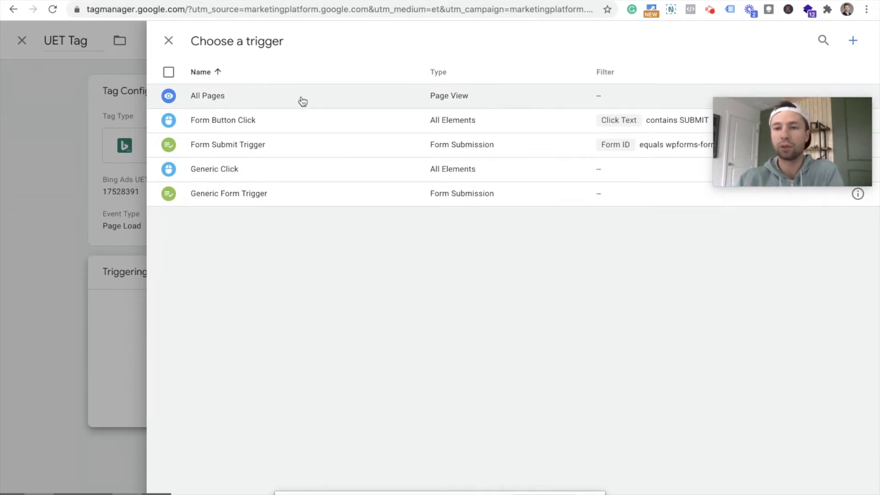
- Set the UET Tag to fire on All Pages and save it to the workspace
{"action": "left_click", "coordinate": [321, 94]}
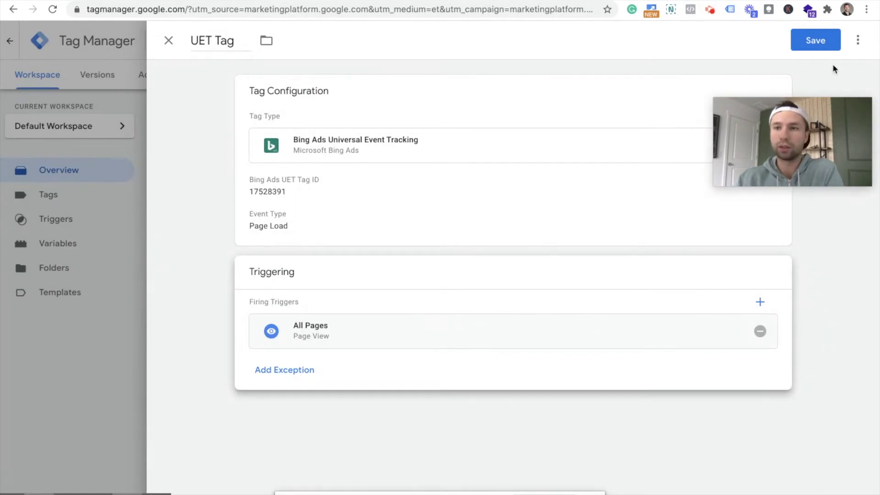
{"action": "left_click", "coordinate": [815, 39]}
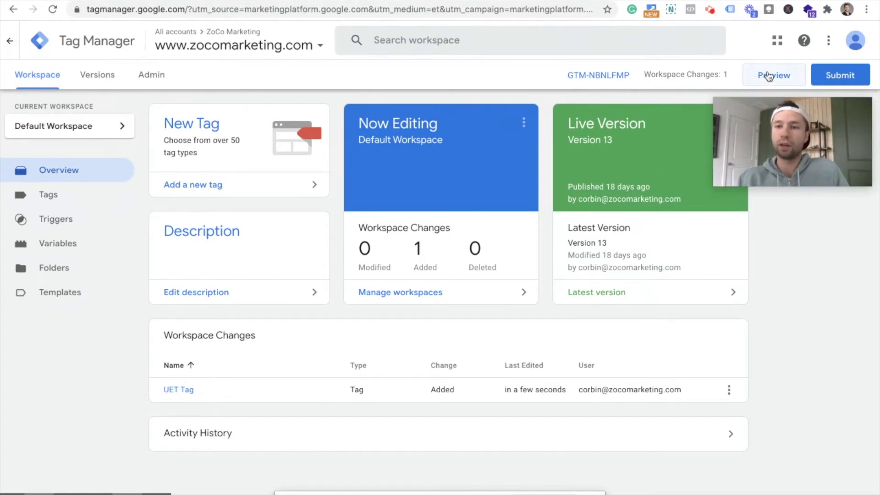
- Submit the workspace changes as version 'UET Tag Set Up' and publish them live
{"action": "left_click", "coordinate": [847, 75]}
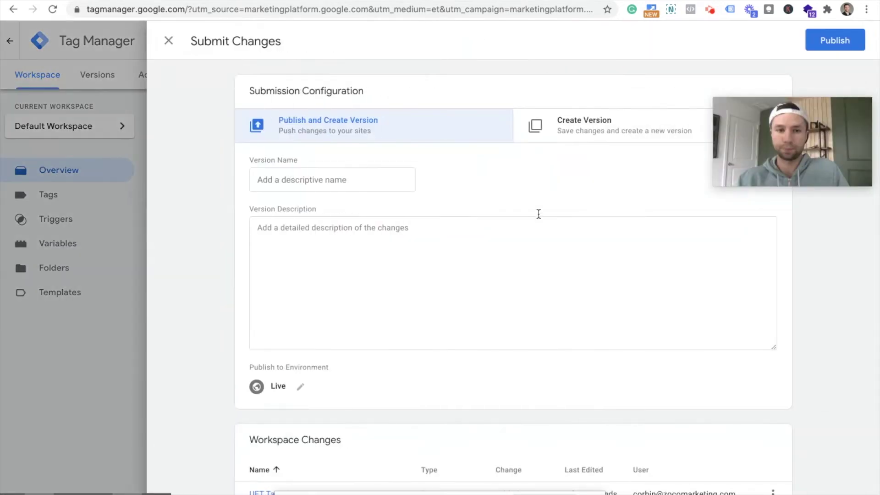
{"action": "left_click", "coordinate": [308, 181]}
{"action": "type", "text": "Binbg"}
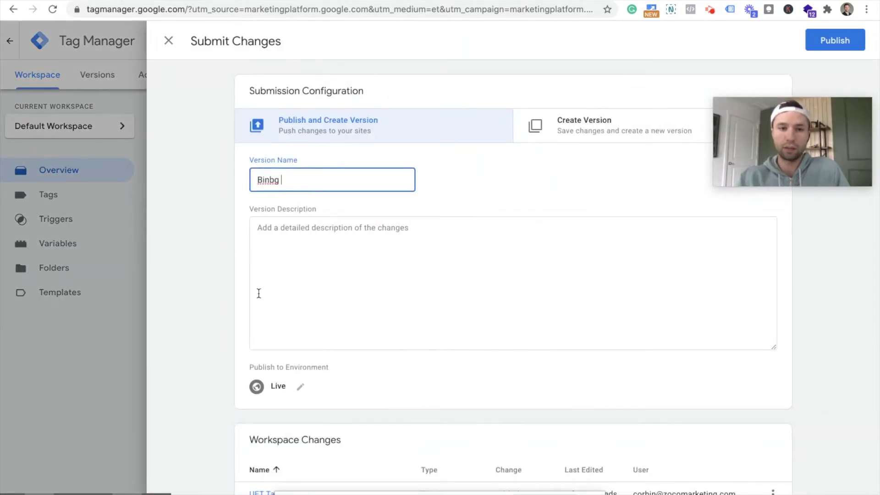
{"action": "key", "text": "BackSpace"}
{"action": "key", "text": "BackSpace"}
{"action": "key", "text": "BackSpace"}
{"action": "key", "text": "BackSpace"}
{"action": "key", "text": "BackSpace"}
{"action": "key", "text": "BackSpace"}
{"action": "type", "text": "UET Tag"}
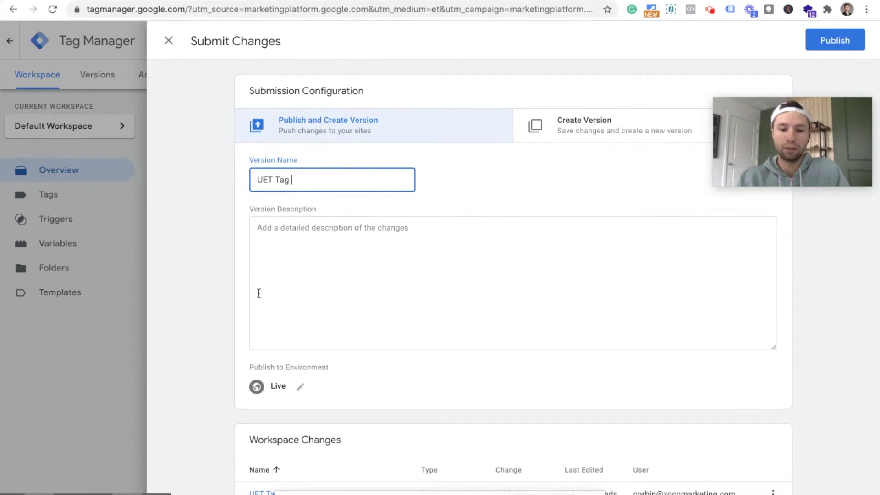
{"action": "type", "text": " Swt"}
{"action": "key", "text": "BackSpace"}
{"action": "key", "text": "BackSpace"}
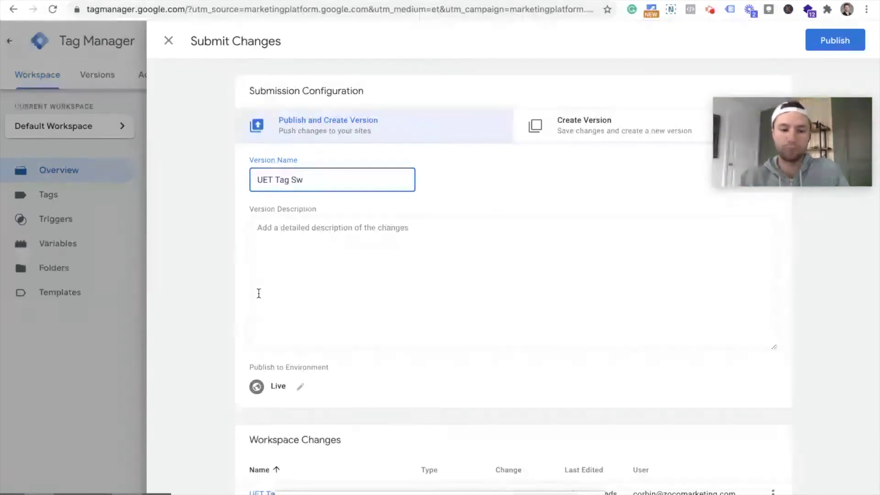
{"action": "type", "text": "et Up"}
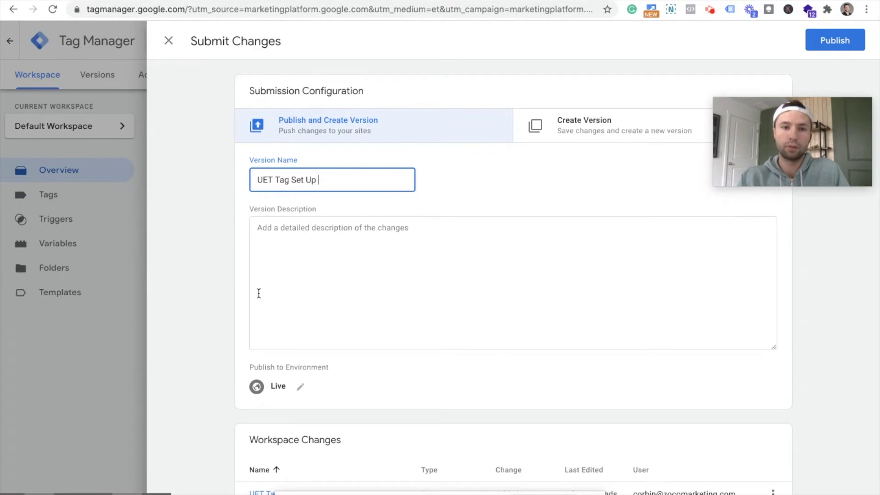
{"action": "left_click", "coordinate": [832, 41]}
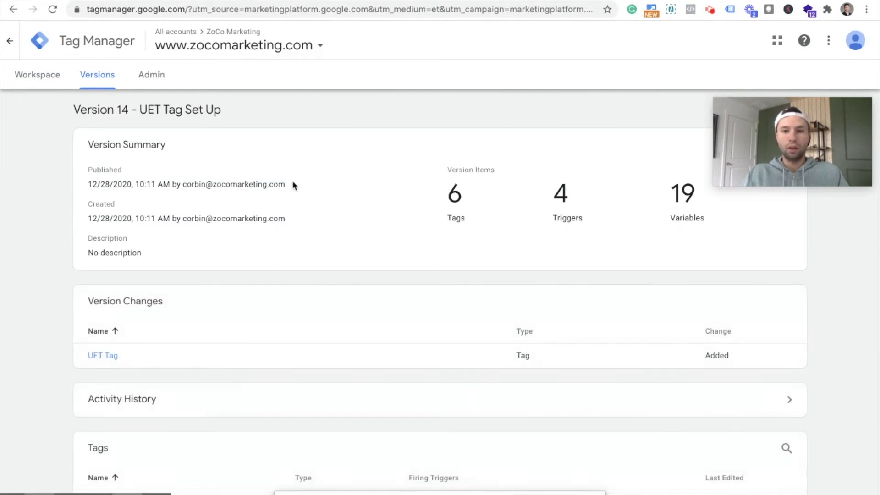
{"action": "scroll", "coordinate": [318, 201], "scroll_direction": "down", "scroll_amount": 1}
{"action": "scroll", "coordinate": [218, 157], "scroll_direction": "up", "scroll_amount": 1}
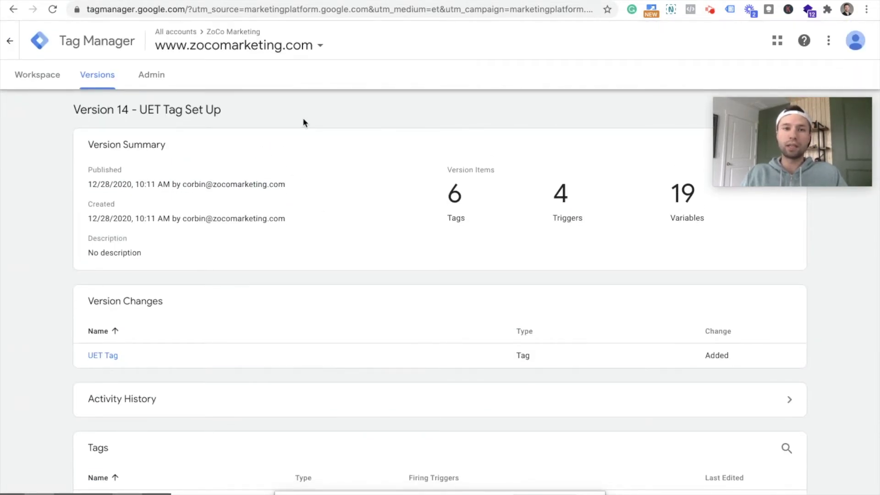
- Add the UET Tag Helper extension to Chrome from its Chrome Web Store page
{"action": "left_click", "coordinate": [229, 0]}
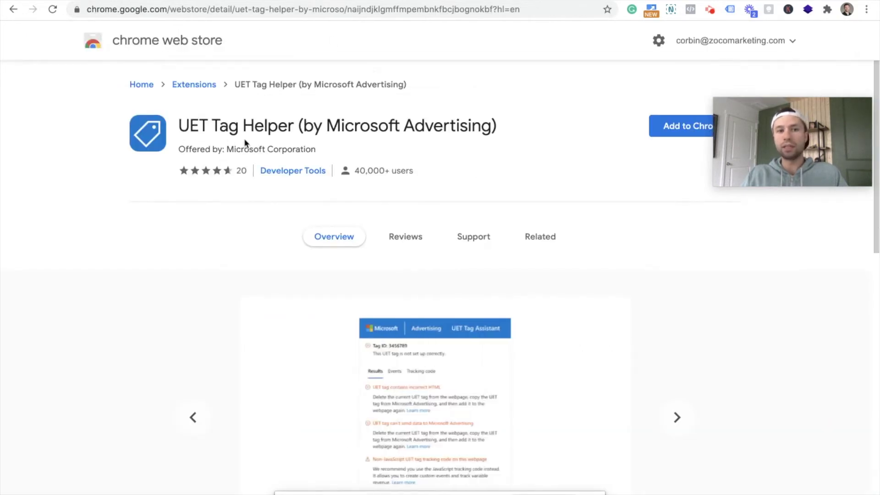
{"action": "left_click_drag", "start_coordinate": [792, 142], "coordinate": [780, 195]}
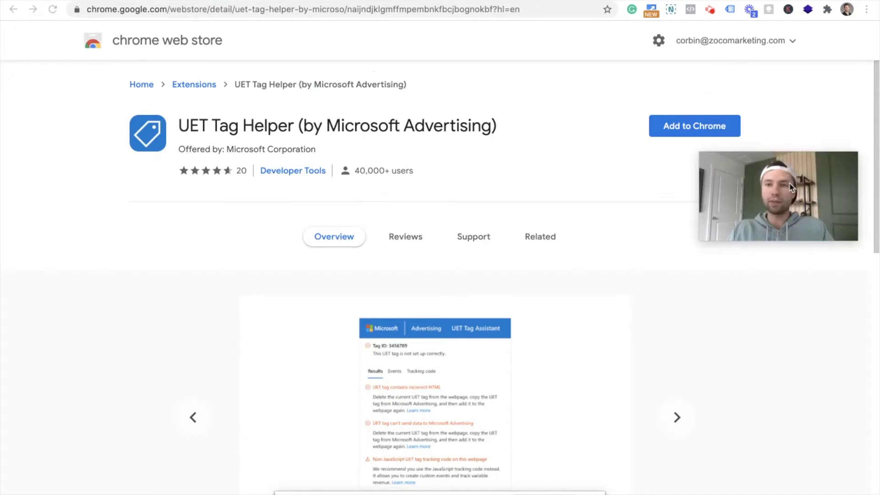
{"action": "left_click", "coordinate": [677, 130]}
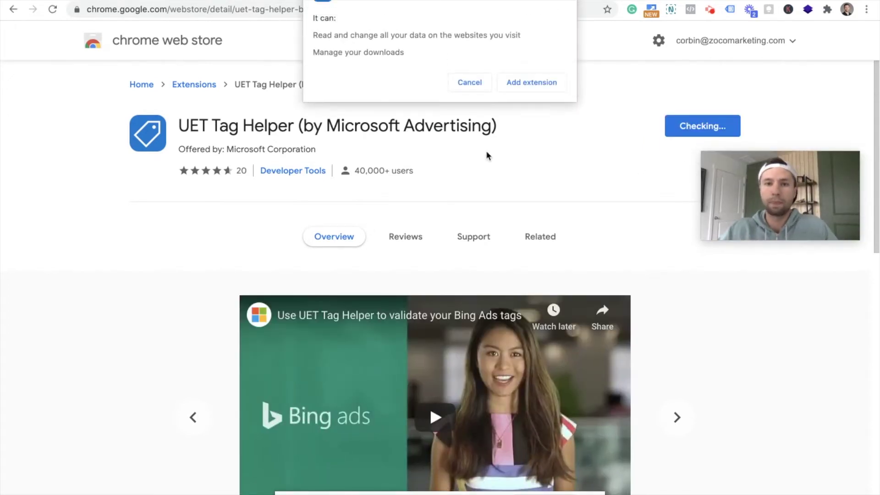
{"action": "left_click", "coordinate": [522, 83]}
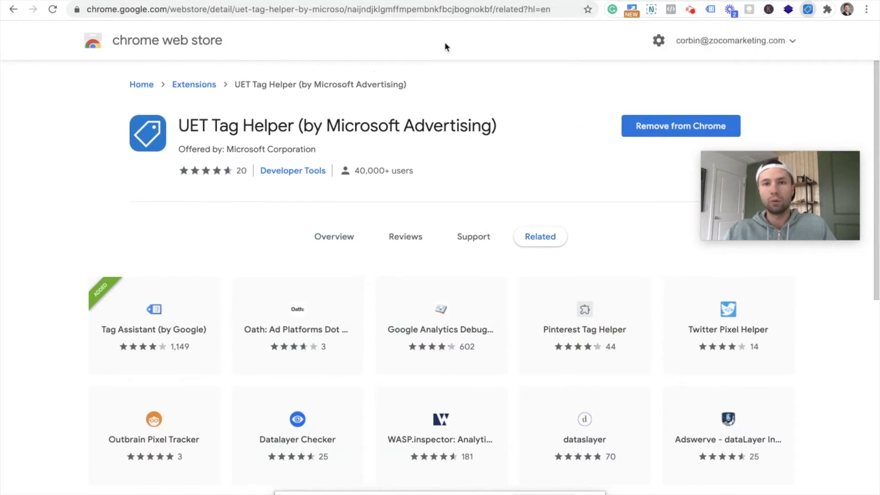
{"action": "key", "text": "ctrl+t"}
{"action": "type", "text": "www.zo"}
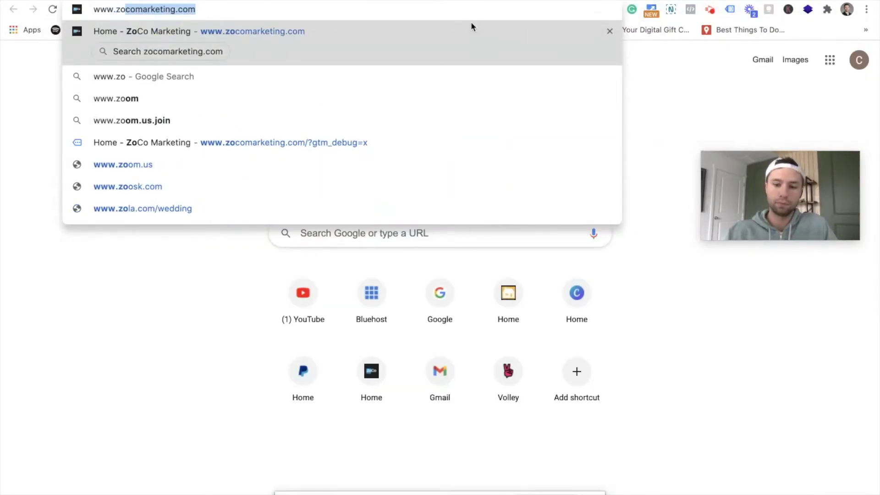
{"action": "key", "text": "Return"}
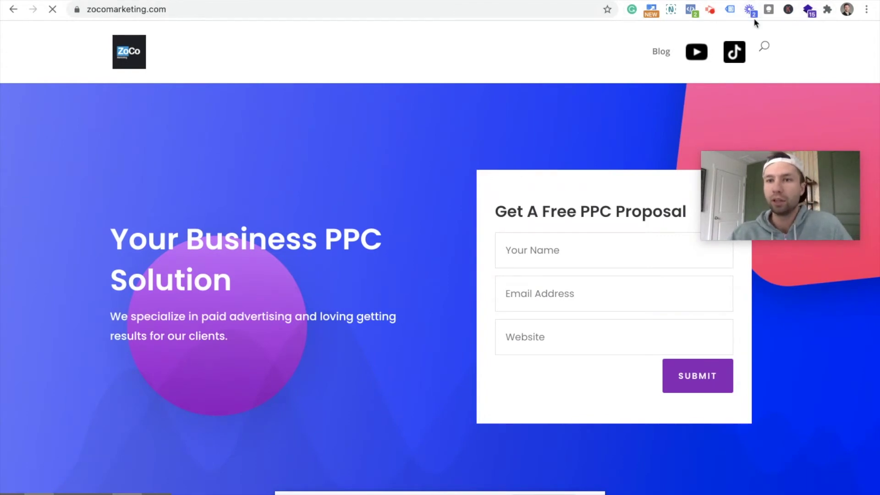
- Pin the UET Tag Helper extension to the Chrome toolbar
{"action": "left_click", "coordinate": [825, 11]}
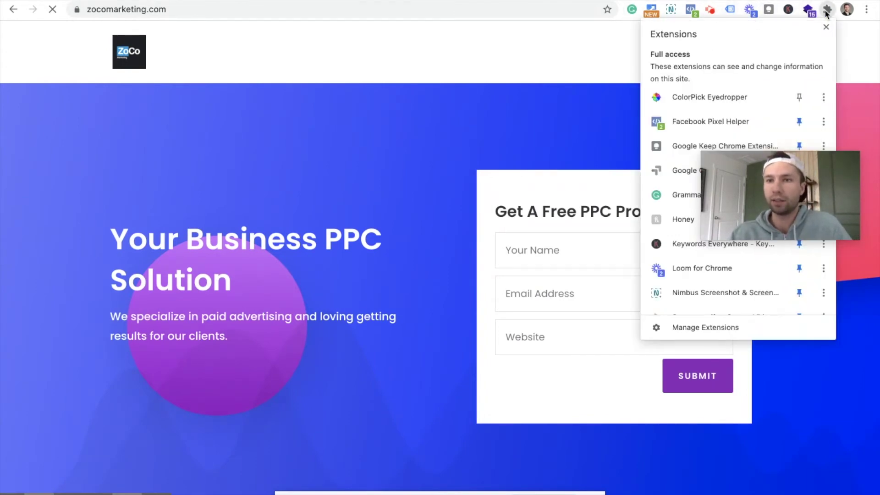
{"action": "left_click_drag", "start_coordinate": [767, 195], "coordinate": [542, 109]}
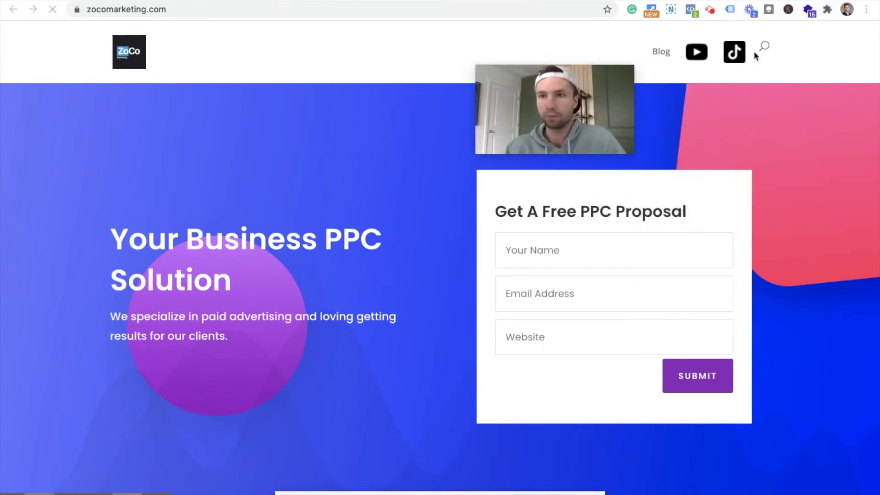
{"action": "left_click", "coordinate": [833, 14]}
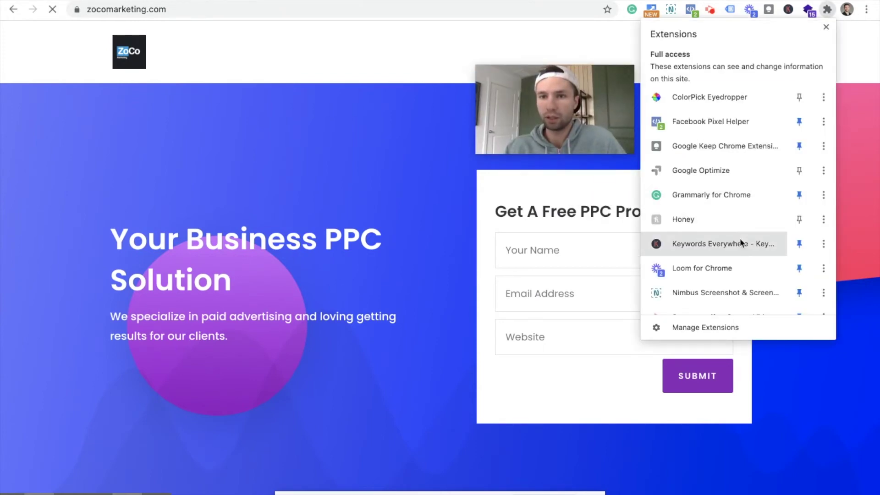
{"action": "scroll", "coordinate": [738, 241], "scroll_direction": "down", "scroll_amount": 2}
{"action": "scroll", "coordinate": [740, 242], "scroll_direction": "down", "scroll_amount": 8}
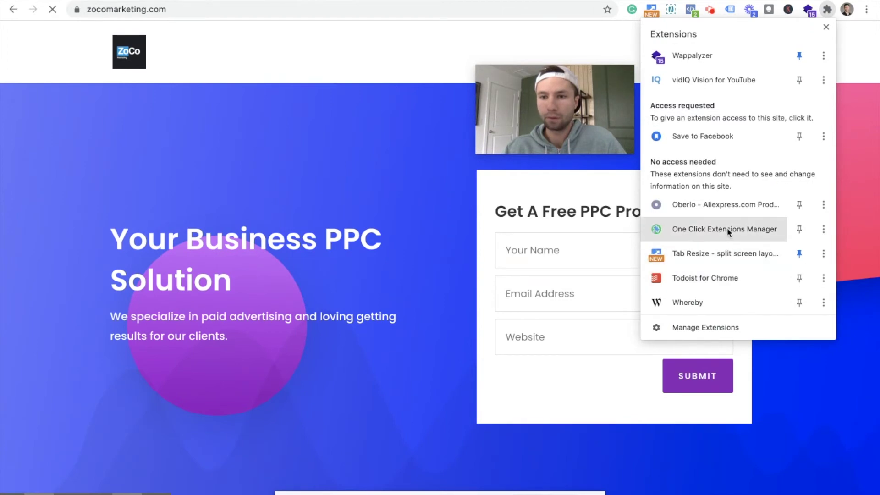
{"action": "scroll", "coordinate": [736, 254], "scroll_direction": "up", "scroll_amount": 4}
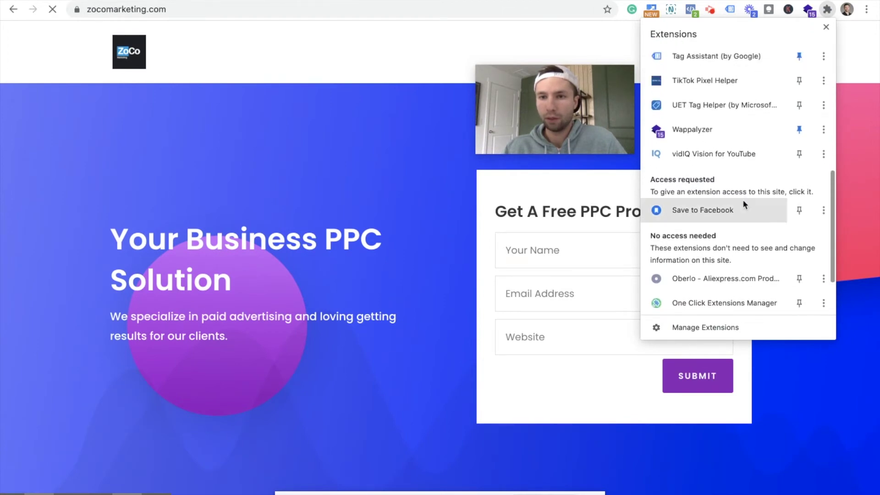
{"action": "scroll", "coordinate": [742, 192], "scroll_direction": "up", "scroll_amount": 3}
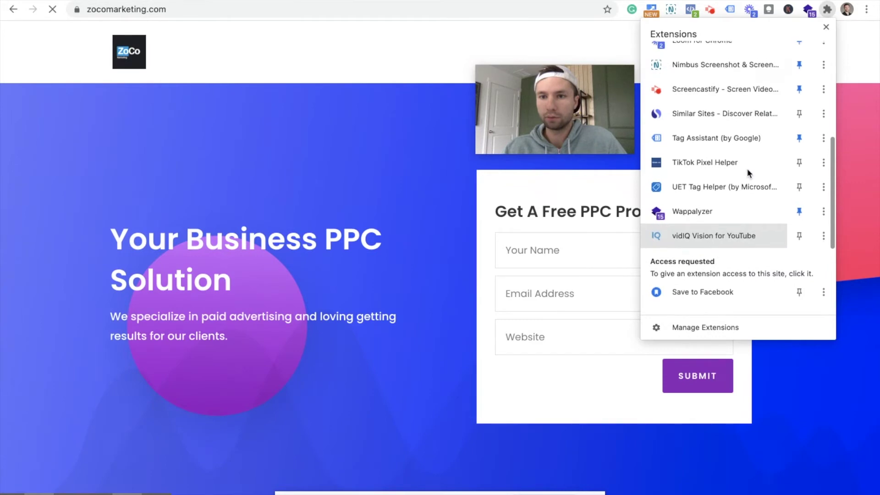
{"action": "left_click", "coordinate": [799, 192]}
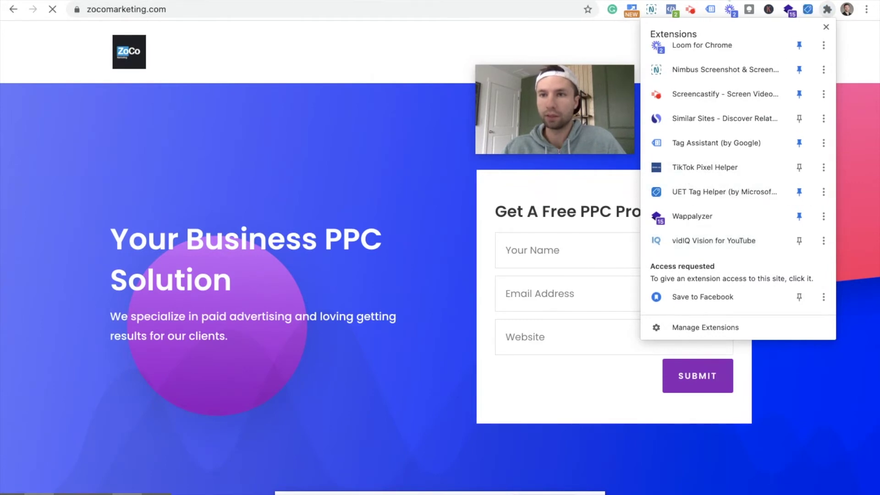
{"action": "left_click", "coordinate": [585, 43]}
- Switch UET Tag Helper on and reload zocomarketing.com so its tags get checked
{"action": "left_click", "coordinate": [807, 9]}
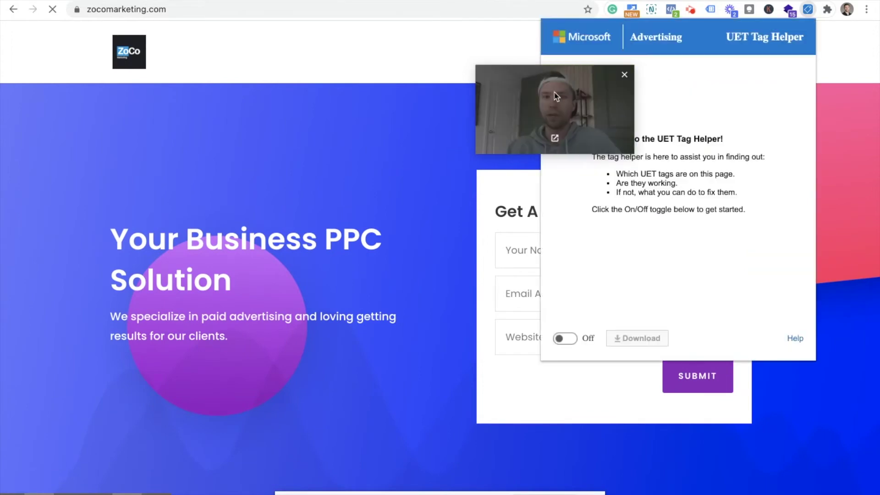
{"action": "left_click", "coordinate": [559, 339]}
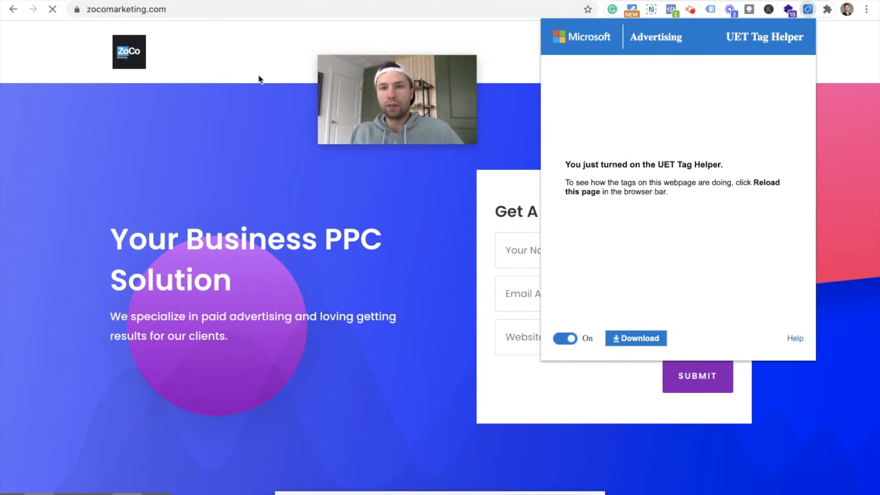
{"action": "left_click", "coordinate": [165, 48]}
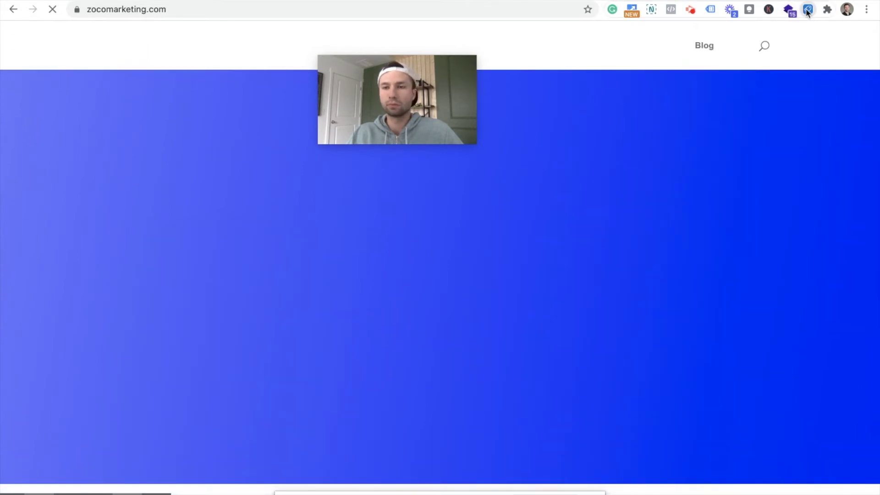
- Confirm tag 17528391 fires a Page Load Event, then return to Microsoft Advertising
{"action": "left_click", "coordinate": [807, 10]}
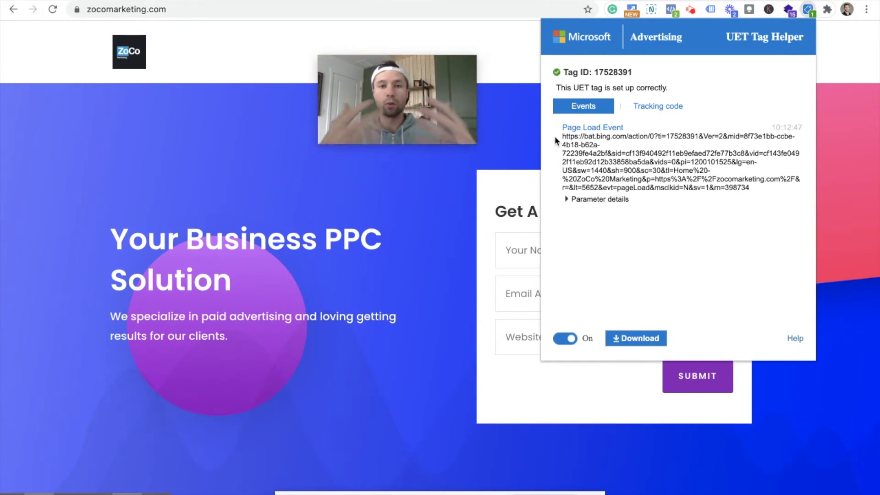
{"action": "mouse_move", "coordinate": [449, 66]}
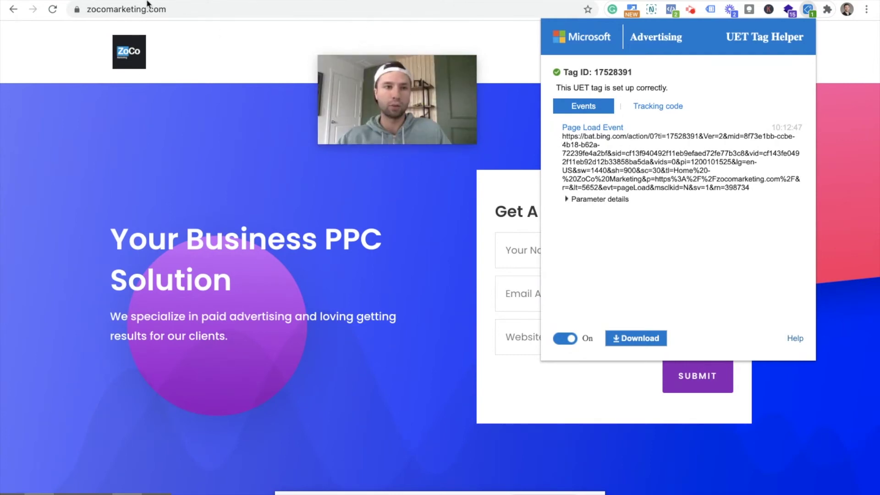
{"action": "left_click", "coordinate": [393, 78]}
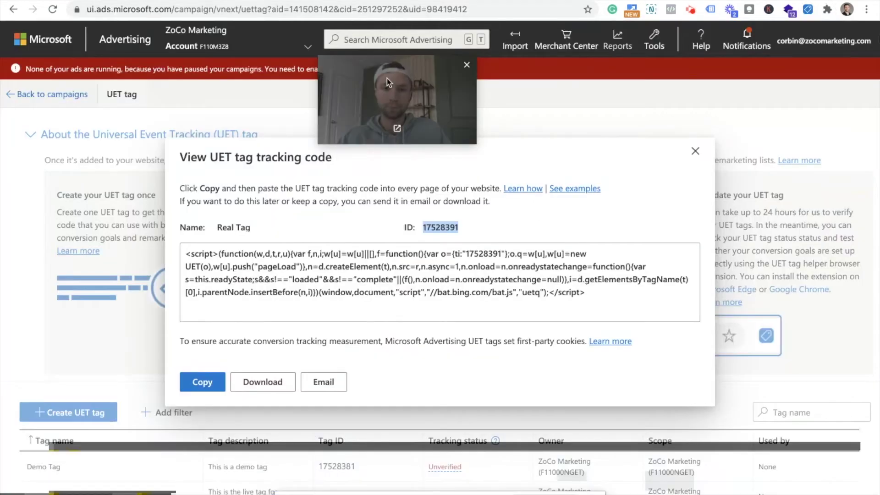
- Close Real Tag's tracking code dialog and check that Real Tag 17528391 still shows Unverified
{"action": "left_click_drag", "start_coordinate": [387, 83], "coordinate": [773, 79]}
{"action": "left_click", "coordinate": [197, 385]}
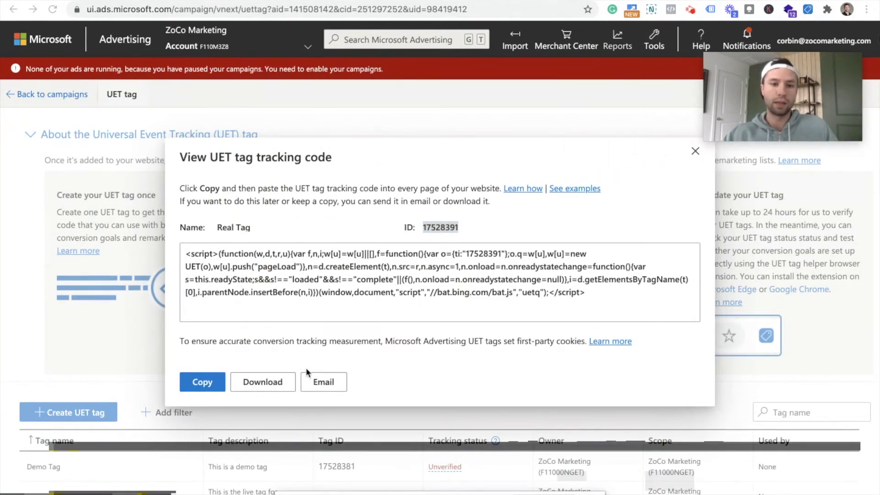
{"action": "left_click", "coordinate": [695, 153]}
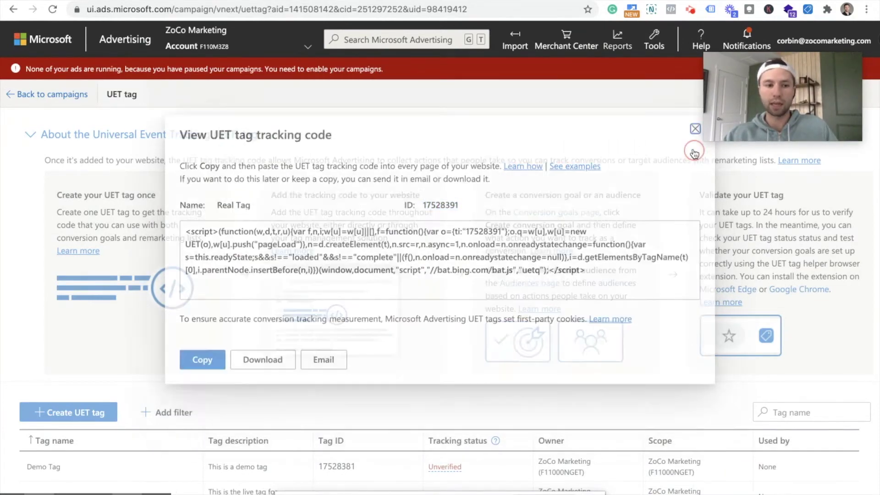
{"action": "scroll", "coordinate": [246, 256], "scroll_direction": "down", "scroll_amount": 2}
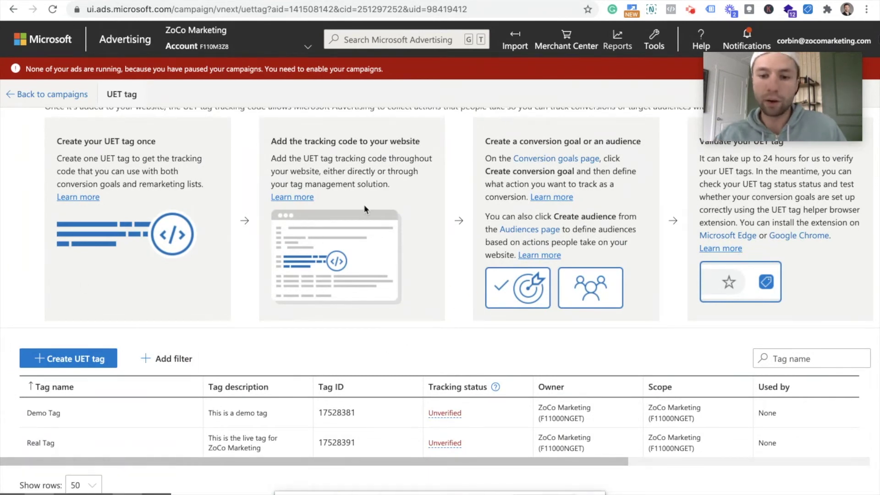
{"action": "mouse_move", "coordinate": [445, 446]}
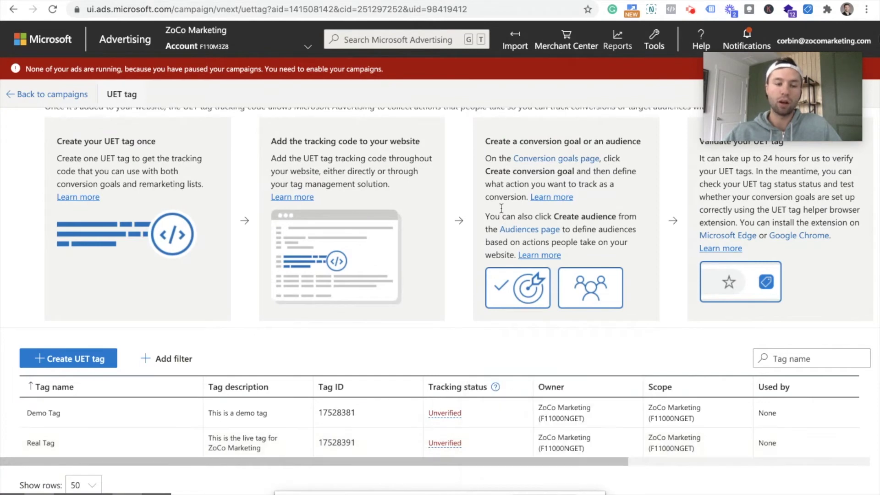
{"action": "scroll", "coordinate": [567, 135], "scroll_direction": "up", "scroll_amount": 2}
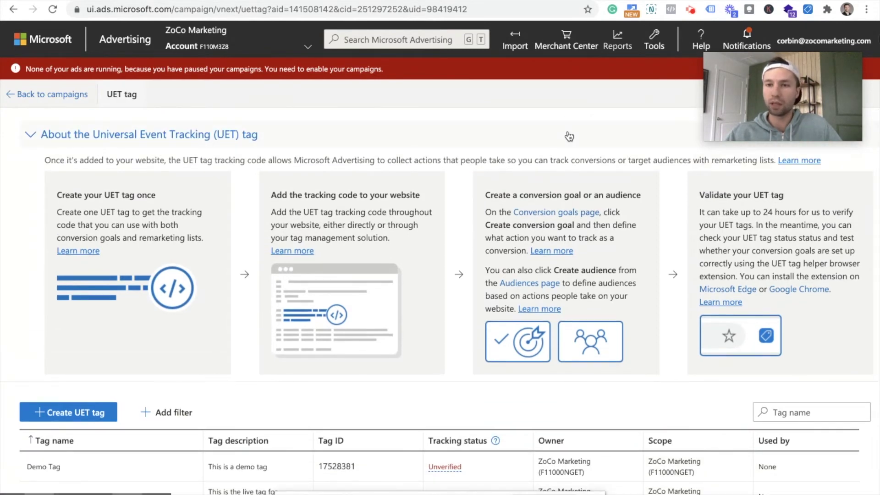
- Go to Tools > Conversion goals and start creating a new conversion goal
{"action": "left_click", "coordinate": [653, 40]}
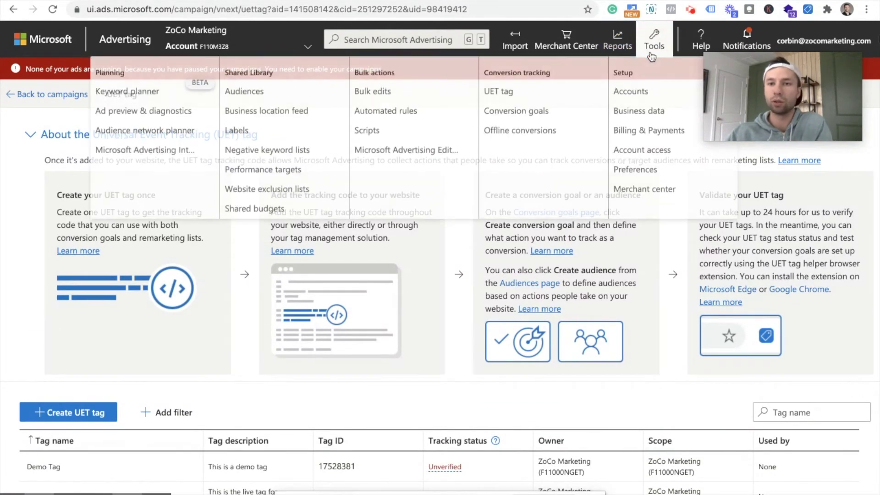
{"action": "left_click", "coordinate": [527, 115]}
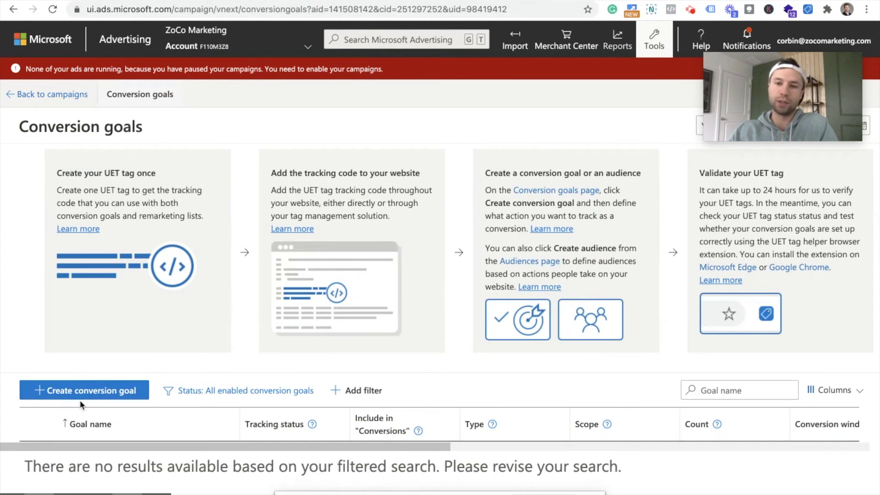
{"action": "left_click", "coordinate": [95, 391]}
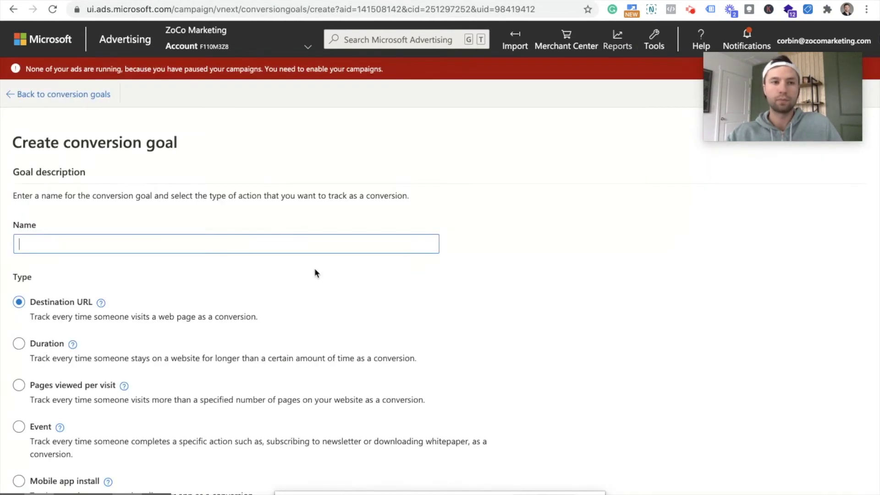
{"action": "scroll", "coordinate": [114, 224], "scroll_direction": "down", "scroll_amount": 5}
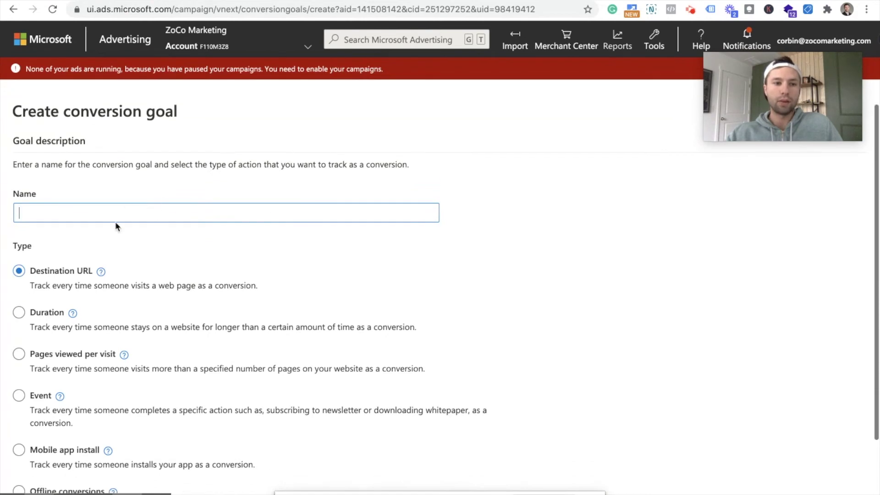
{"action": "scroll", "coordinate": [114, 221], "scroll_direction": "up", "scroll_amount": 1}
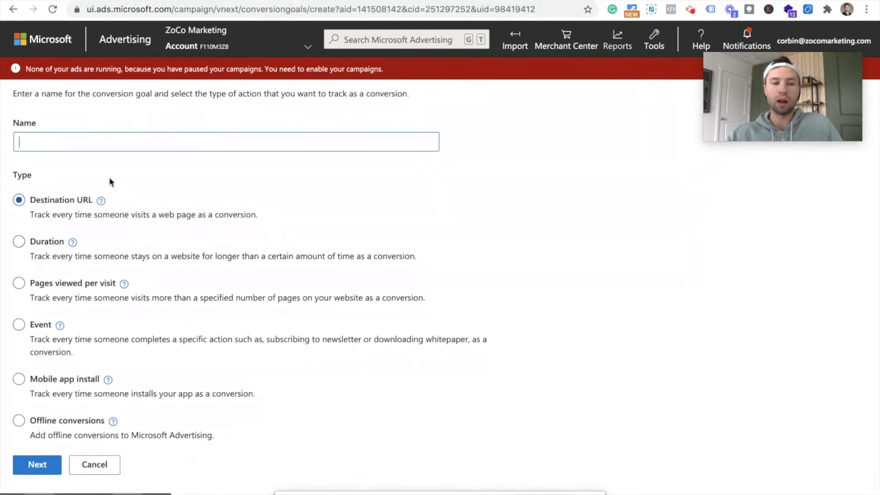
{"action": "scroll", "coordinate": [96, 211], "scroll_direction": "up", "scroll_amount": 4}
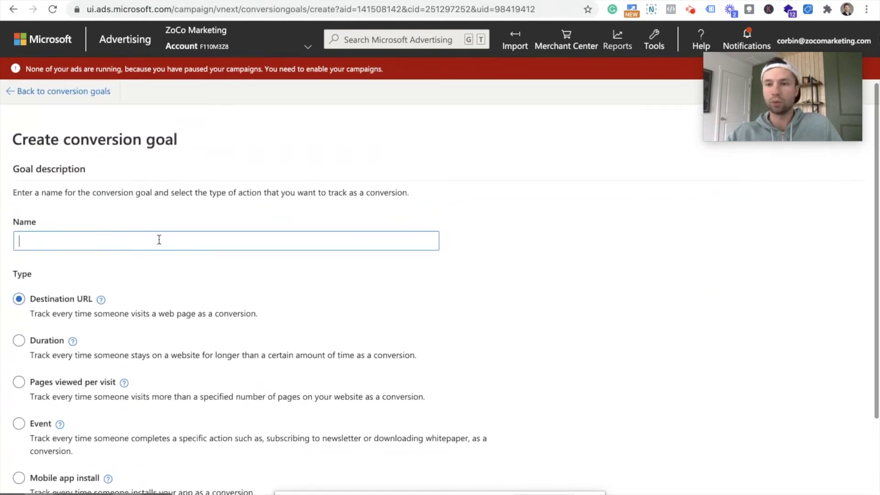
- Name the goal 'Thank you page' and continue with the Destination URL goal type
{"action": "left_click", "coordinate": [71, 239]}
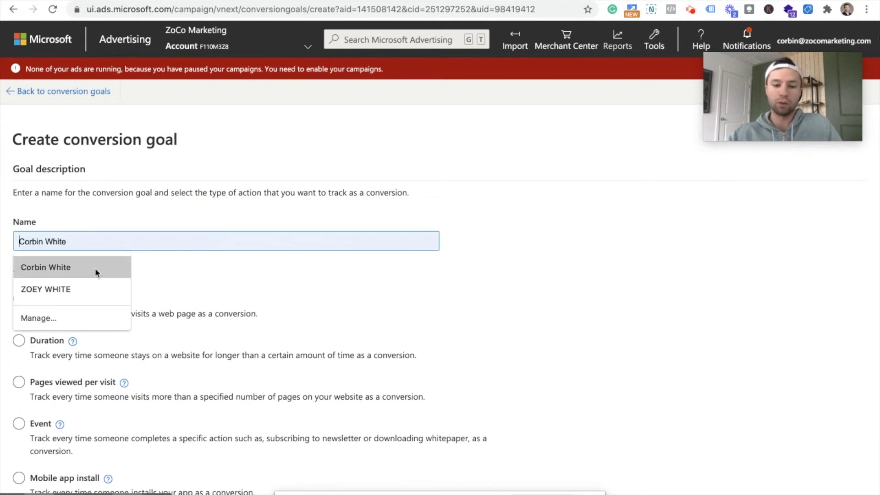
{"action": "type", "text": "thna"}
{"action": "key", "text": "BackSpace"}
{"action": "key", "text": "BackSpace"}
{"action": "type", "text": "ank"}
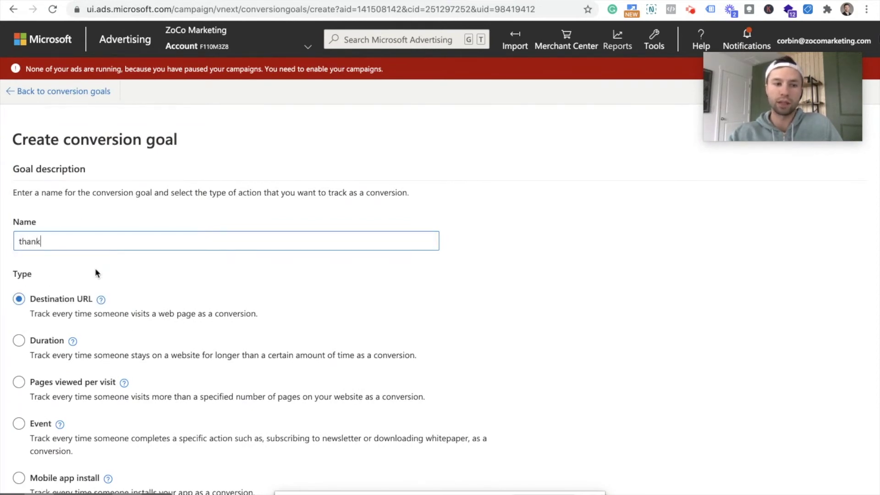
{"action": "key", "text": "BackSpace"}
{"action": "key", "text": "BackSpace"}
{"action": "key", "text": "BackSpace"}
{"action": "key", "text": "BackSpace"}
{"action": "key", "text": "BackSpace"}
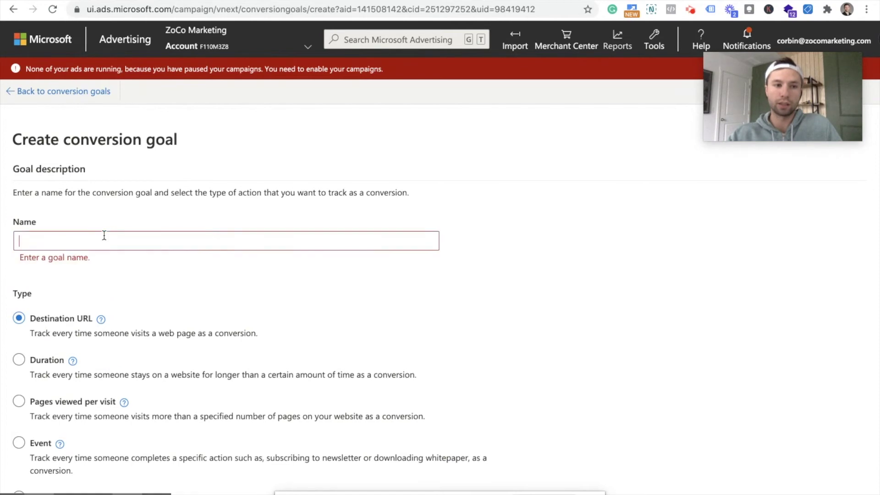
{"action": "type", "text": "Confi"}
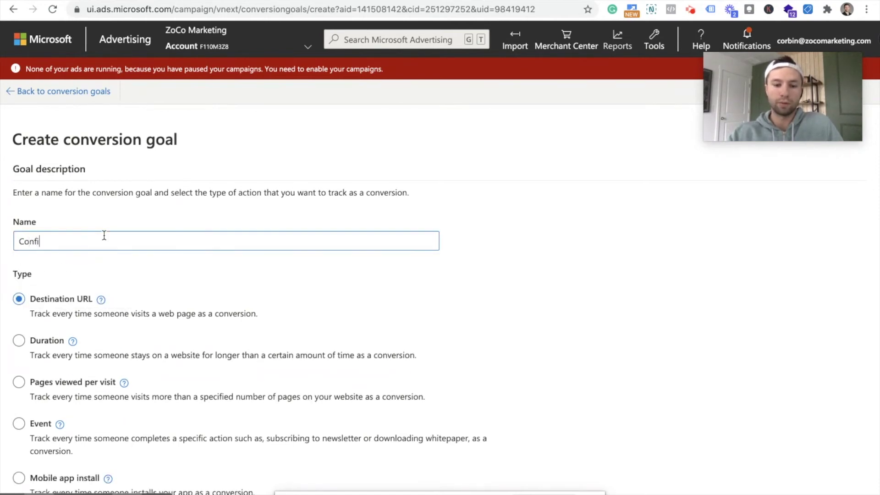
{"action": "type", "text": "mrat"}
{"action": "key", "text": "BackSpace"}
{"action": "key", "text": "BackSpace"}
{"action": "key", "text": "BackSpace"}
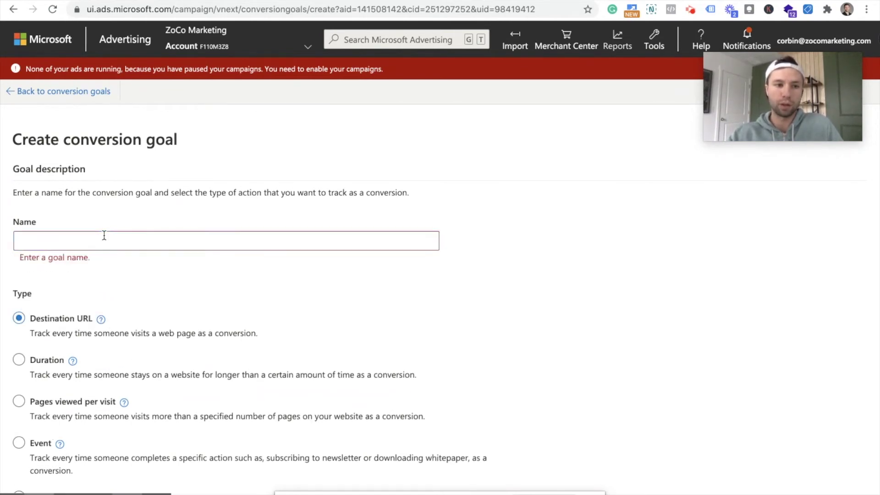
{"action": "type", "text": "Thank you page"}
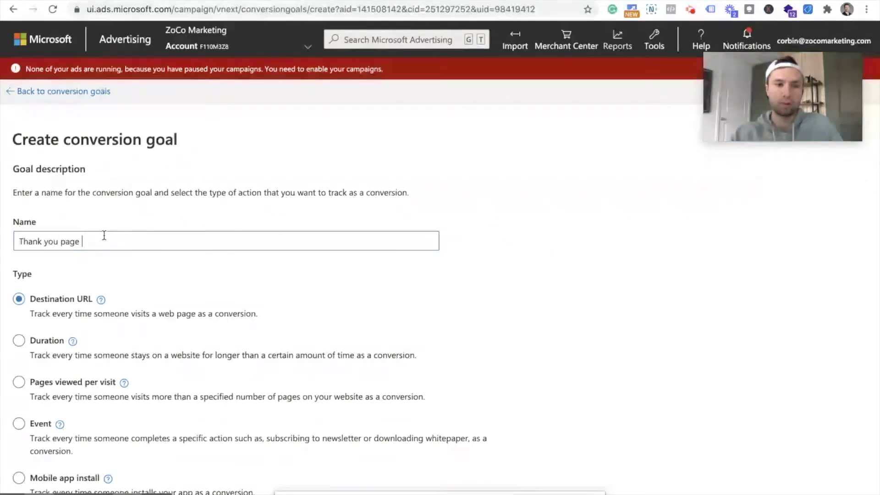
{"action": "scroll", "coordinate": [238, 261], "scroll_direction": "down", "scroll_amount": 1}
{"action": "scroll", "coordinate": [240, 265], "scroll_direction": "down", "scroll_amount": 3}
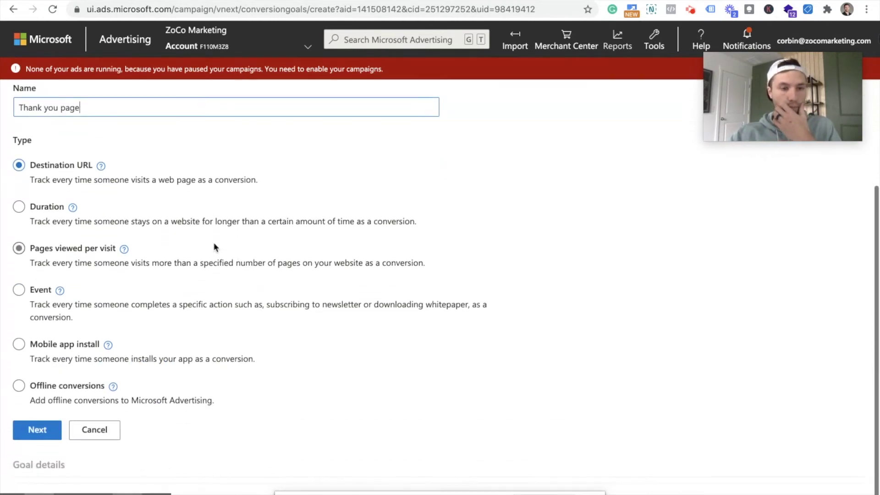
{"action": "scroll", "coordinate": [184, 229], "scroll_direction": "up", "scroll_amount": 3}
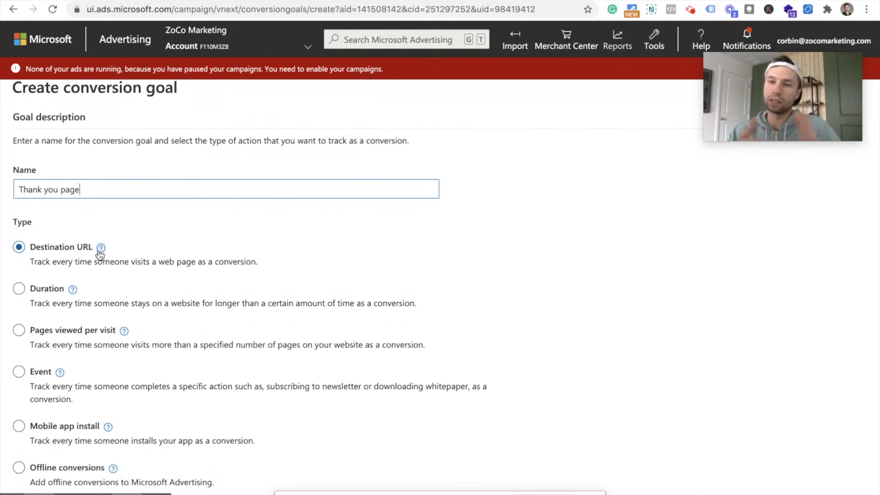
{"action": "scroll", "coordinate": [153, 289], "scroll_direction": "down", "scroll_amount": 3}
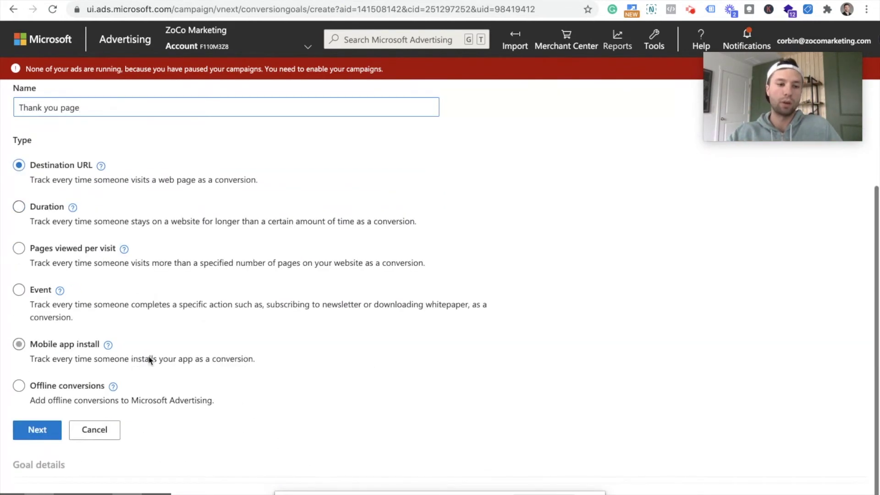
{"action": "left_click", "coordinate": [34, 433]}
- Set the destination URL rule to Contains 'thank'
{"action": "scroll", "coordinate": [238, 235], "scroll_direction": "up", "scroll_amount": 3}
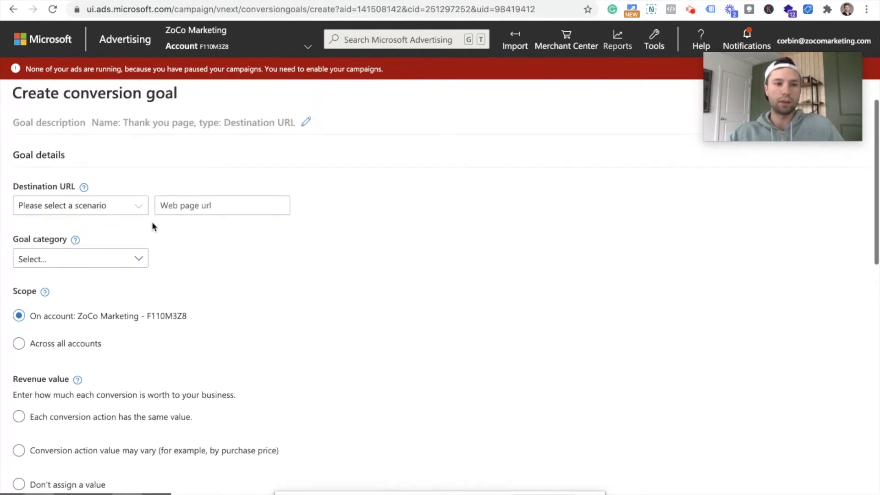
{"action": "left_click", "coordinate": [131, 204]}
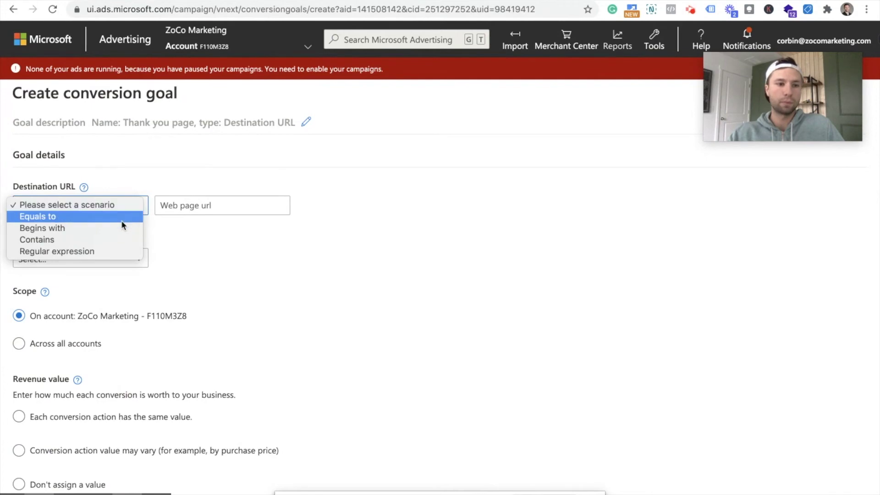
{"action": "left_click", "coordinate": [118, 240]}
{"action": "left_click", "coordinate": [203, 212]}
{"action": "type", "text": "thanks"}
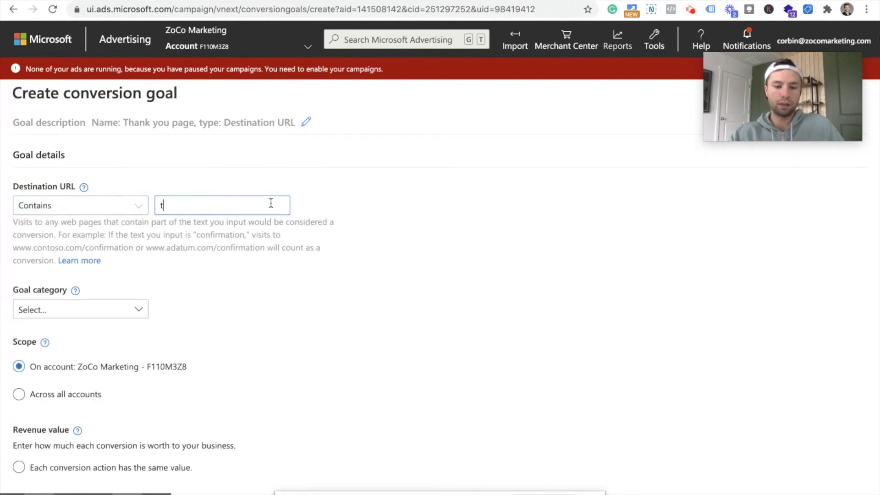
{"action": "left_click", "coordinate": [262, 266]}
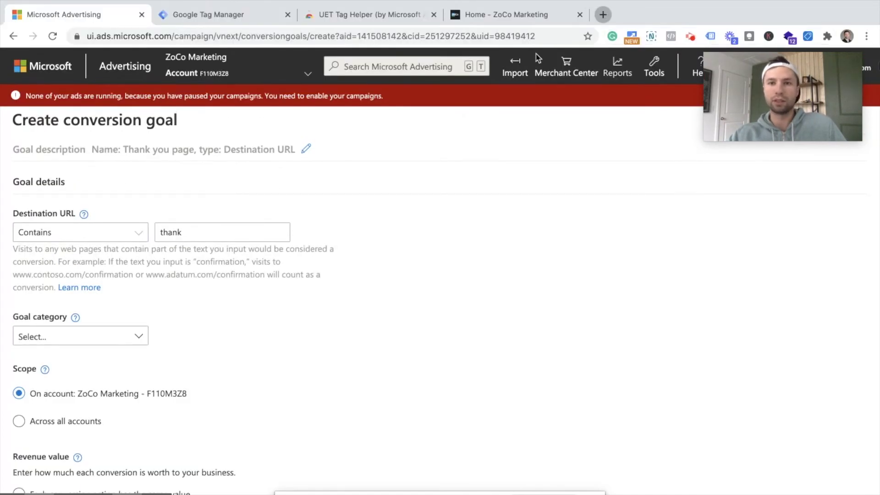
{"action": "left_click", "coordinate": [605, 15]}
{"action": "type", "text": "www.zocomarketing.com/test-form"}
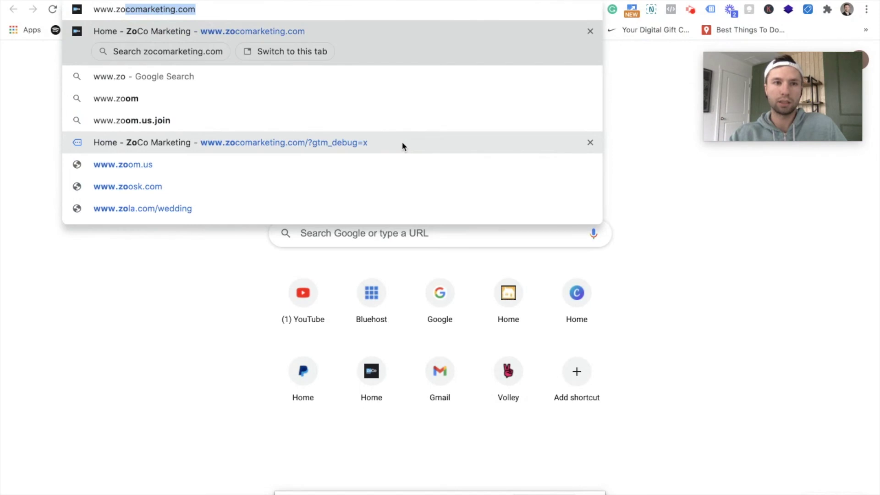
{"action": "key", "text": "Return"}
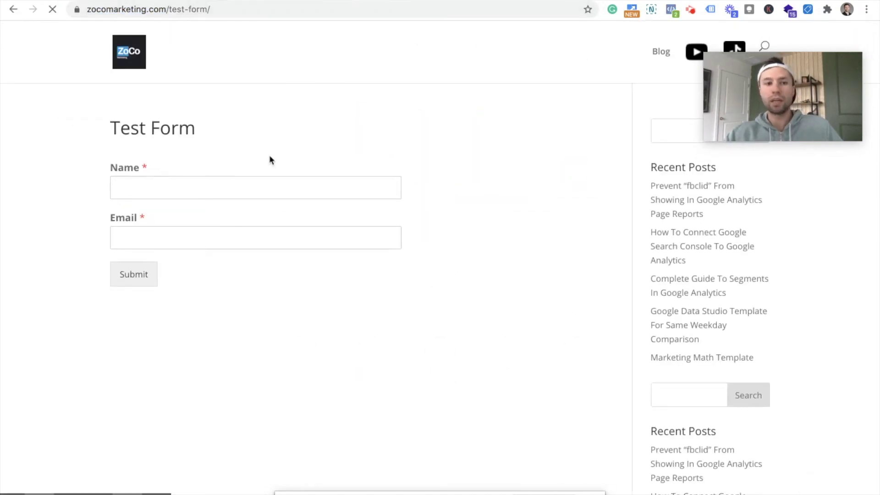
{"action": "left_click", "coordinate": [155, 189]}
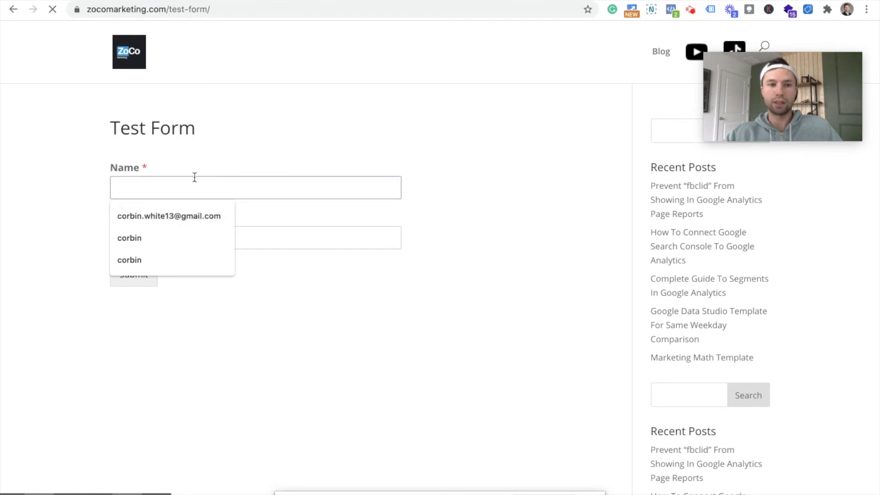
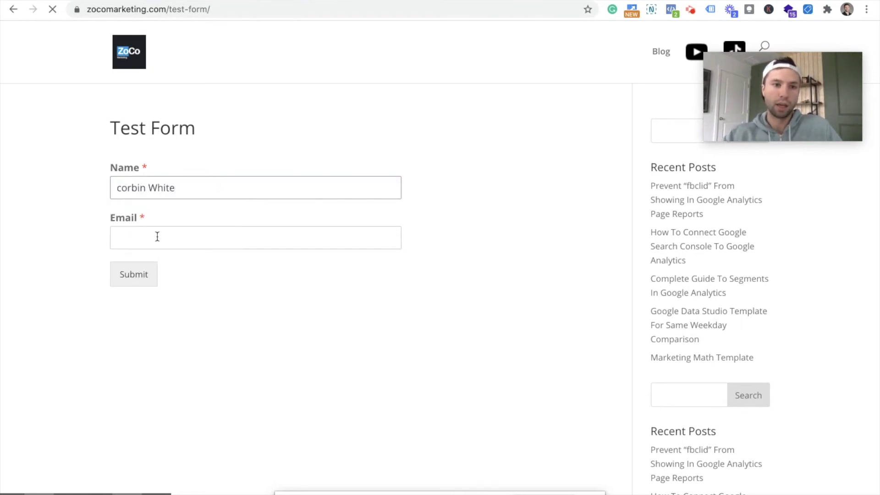
{"action": "left_click", "coordinate": [157, 236]}
{"action": "left_click", "coordinate": [157, 264]}
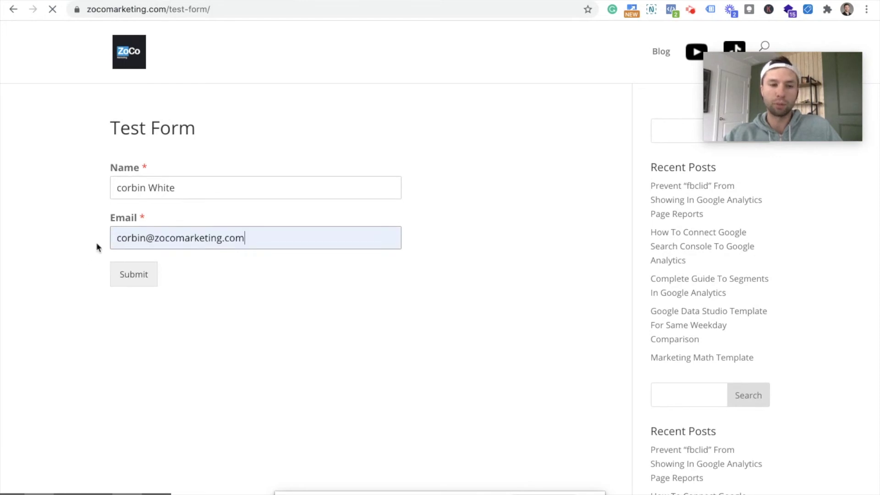
{"action": "left_click", "coordinate": [133, 281]}
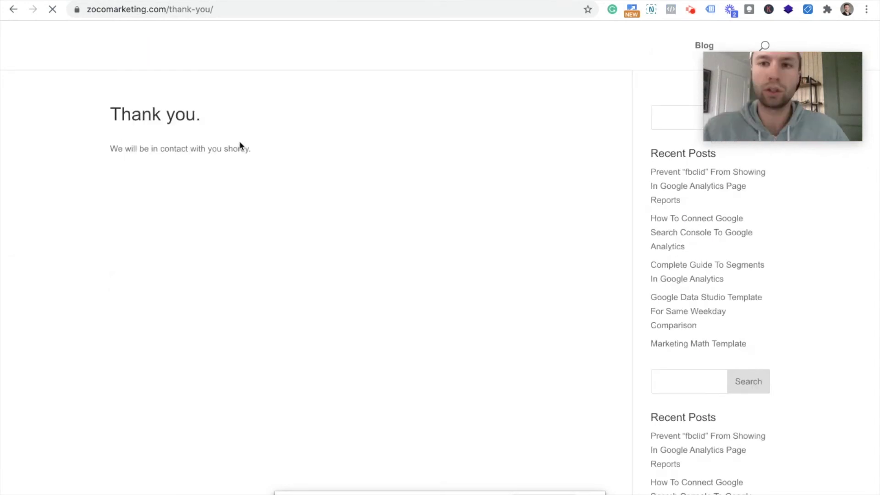
- Select the 'thank-you/' part of the resulting page's address
{"action": "left_click", "coordinate": [211, 9]}
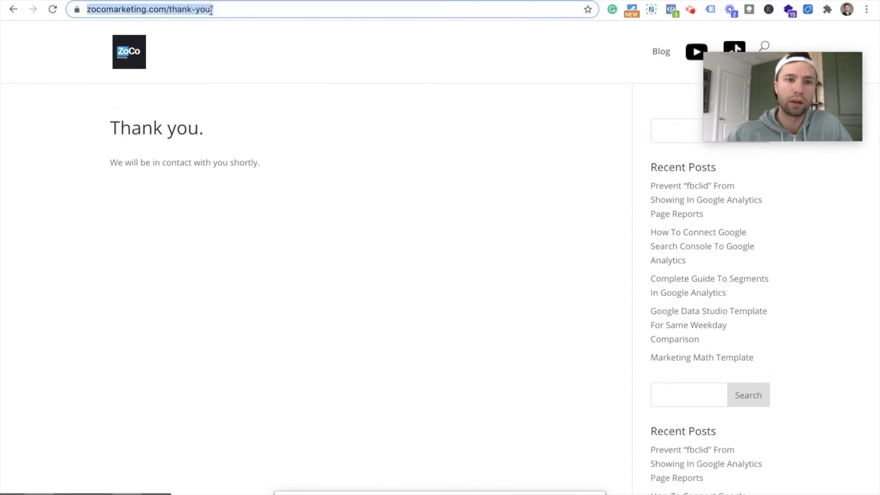
{"action": "key", "text": "Right"}
{"action": "left_click_drag", "start_coordinate": [239, 9], "coordinate": [198, 9]}
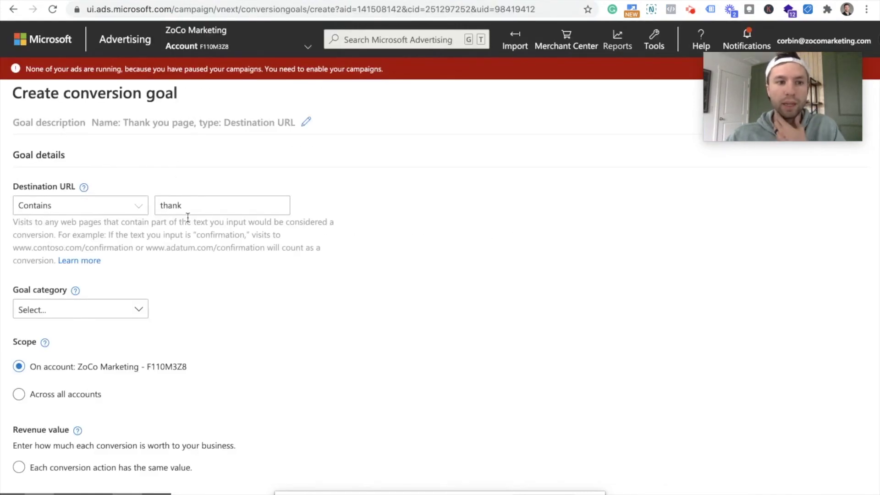
- Change the destination URL Contains value to 'thank-you'
{"action": "left_click", "coordinate": [195, 206]}
{"action": "key", "text": "ctrl+a"}
{"action": "type", "text": "thank-you"}
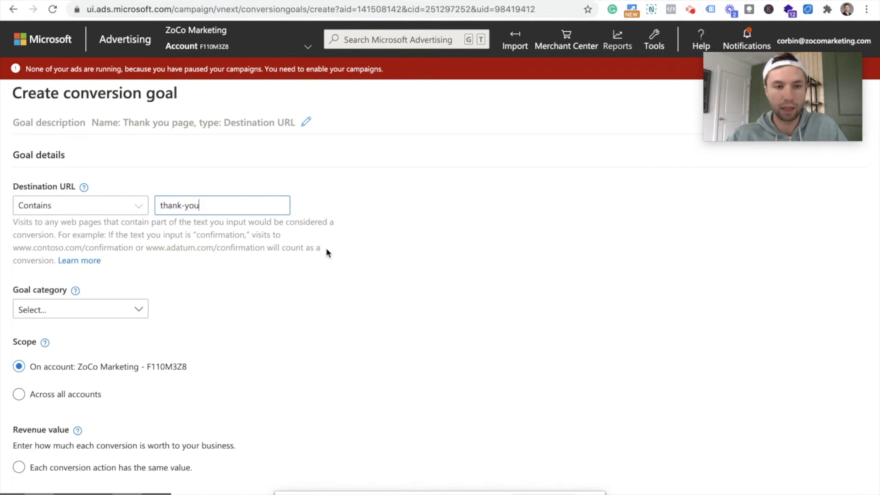
{"action": "scroll", "coordinate": [246, 278], "scroll_direction": "down", "scroll_amount": 3}
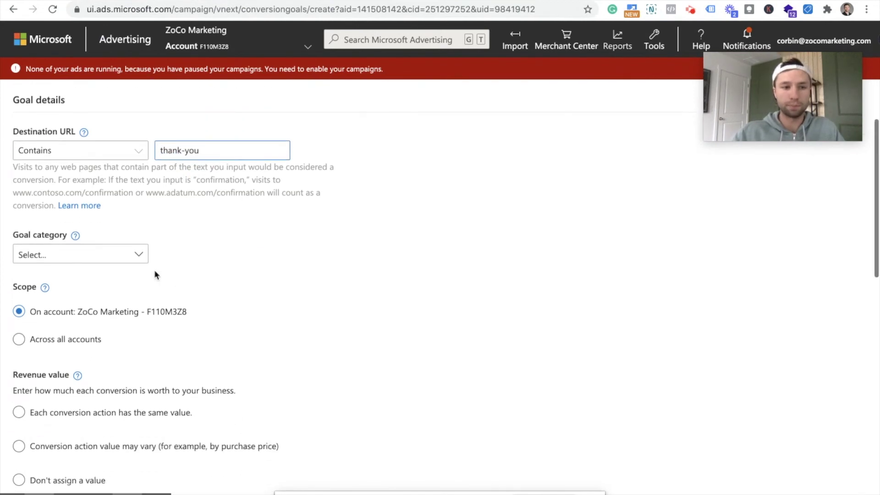
- Set the goal category to Submit lead form
{"action": "left_click", "coordinate": [133, 251]}
{"action": "scroll", "coordinate": [92, 294], "scroll_direction": "down", "scroll_amount": 1}
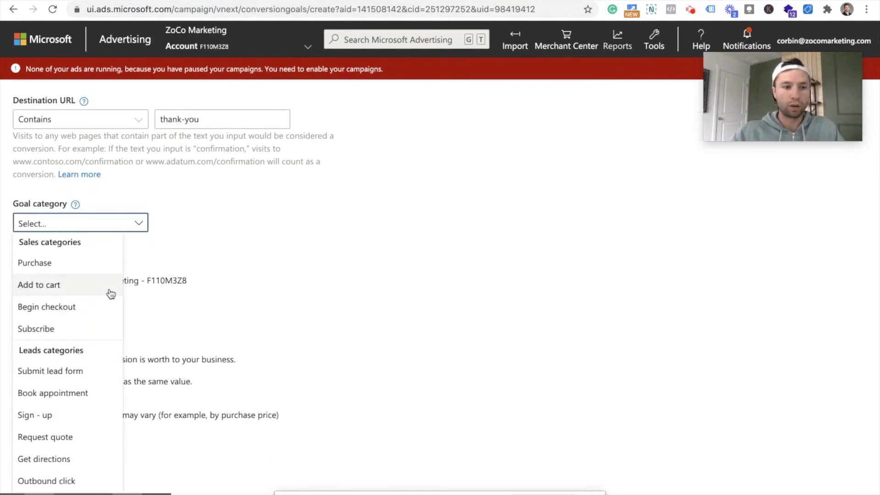
{"action": "scroll", "coordinate": [110, 293], "scroll_direction": "down", "scroll_amount": 3}
{"action": "scroll", "coordinate": [86, 377], "scroll_direction": "down", "scroll_amount": 1}
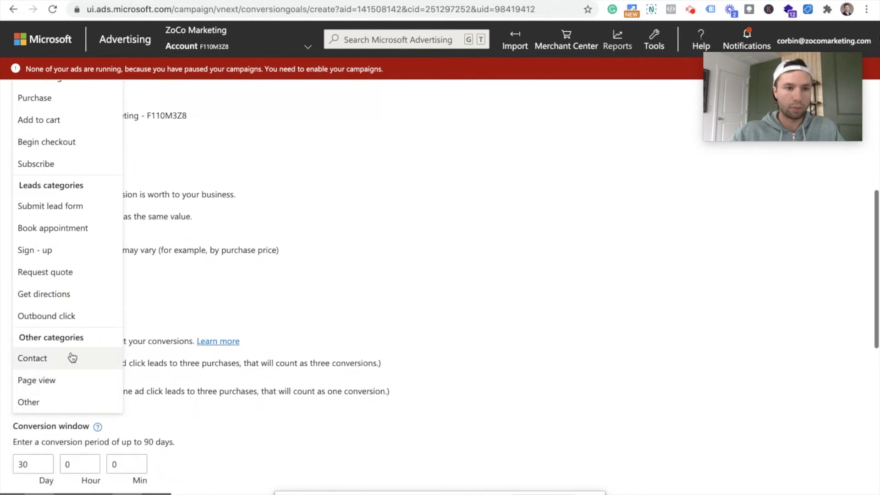
{"action": "scroll", "coordinate": [68, 330], "scroll_direction": "up", "scroll_amount": 3}
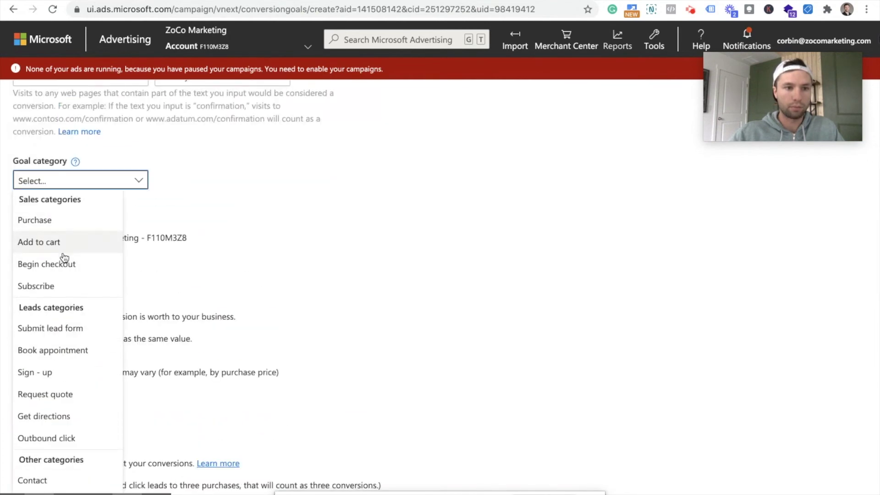
{"action": "scroll", "coordinate": [69, 284], "scroll_direction": "down", "scroll_amount": 1}
{"action": "left_click", "coordinate": [71, 283]}
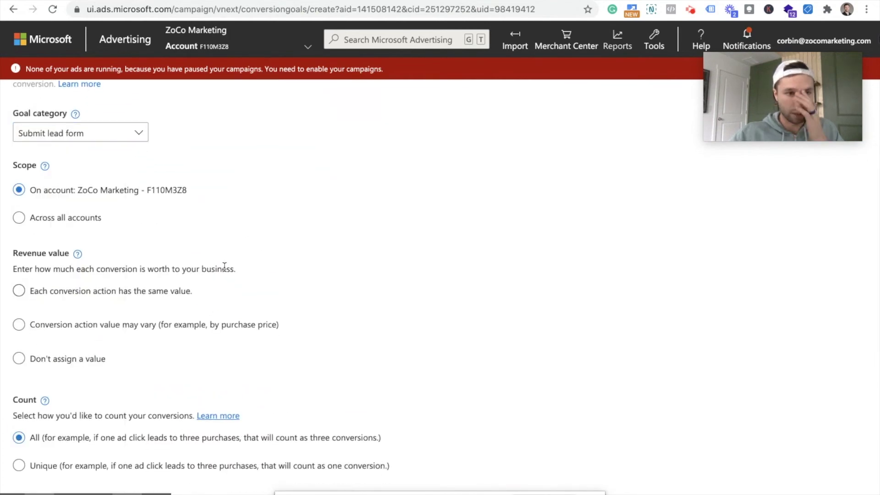
{"action": "scroll", "coordinate": [261, 261], "scroll_direction": "up", "scroll_amount": 1}
{"action": "scroll", "coordinate": [142, 235], "scroll_direction": "up", "scroll_amount": 1}
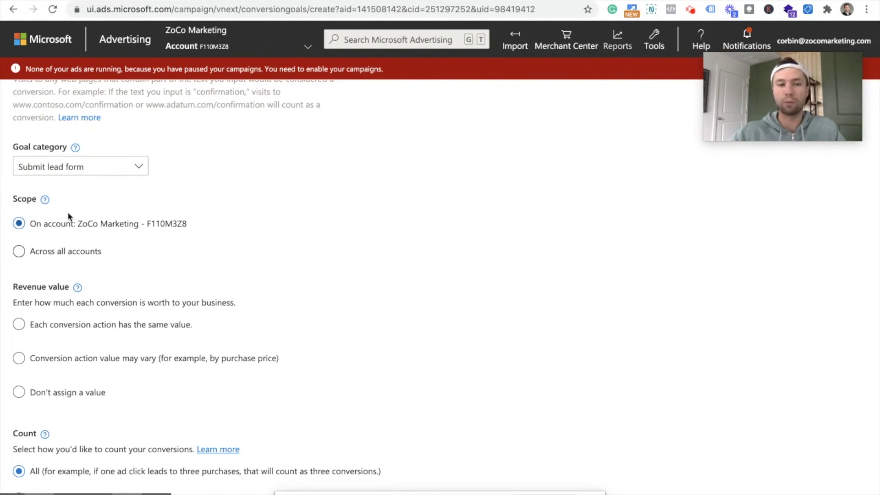
{"action": "scroll", "coordinate": [93, 231], "scroll_direction": "down", "scroll_amount": 3}
- Give every conversion the same revenue value and review the Count and window settings
{"action": "left_click", "coordinate": [94, 224]}
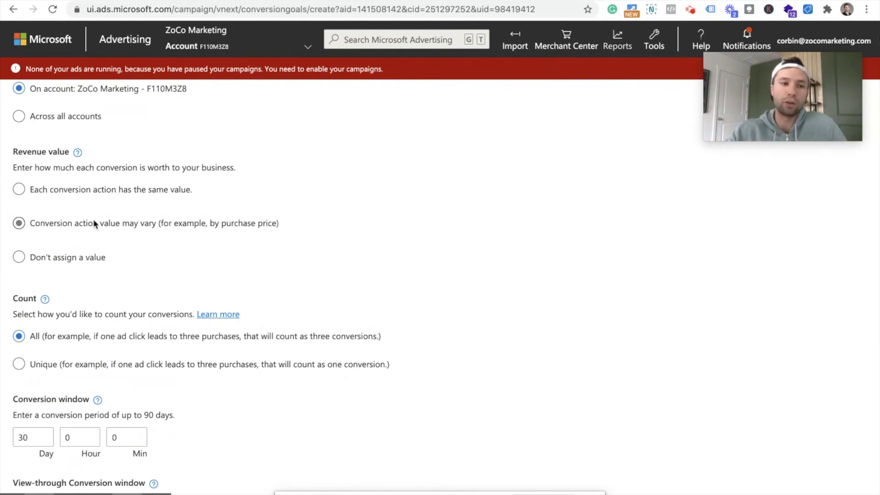
{"action": "left_click", "coordinate": [25, 194]}
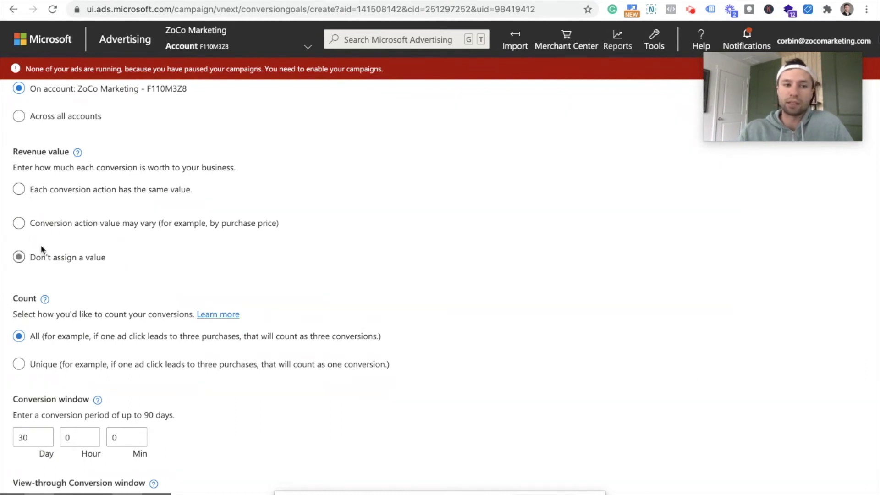
{"action": "scroll", "coordinate": [77, 238], "scroll_direction": "down", "scroll_amount": 1}
{"action": "scroll", "coordinate": [77, 244], "scroll_direction": "down", "scroll_amount": 2}
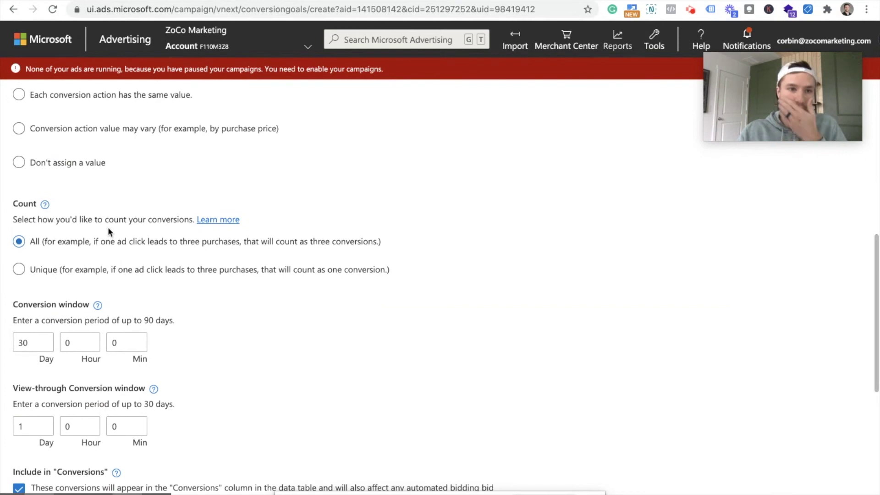
{"action": "scroll", "coordinate": [124, 178], "scroll_direction": "down", "scroll_amount": 1}
{"action": "scroll", "coordinate": [124, 174], "scroll_direction": "down", "scroll_amount": 1}
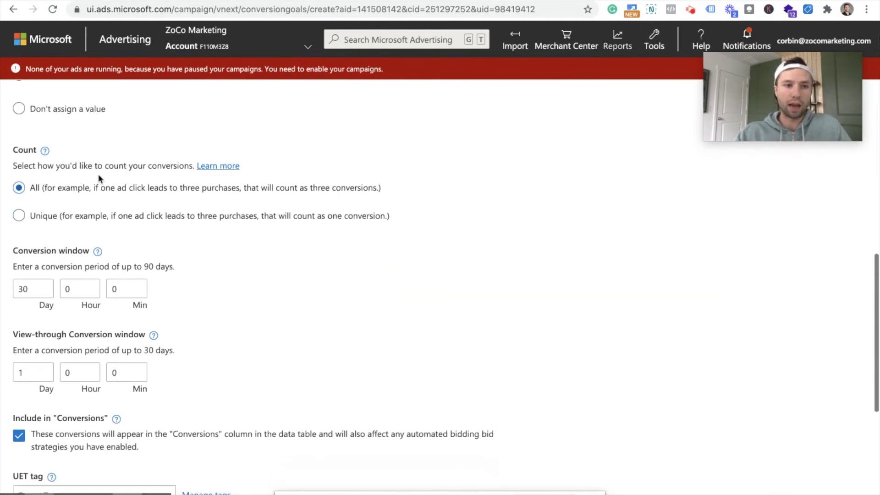
{"action": "scroll", "coordinate": [203, 195], "scroll_direction": "down", "scroll_amount": 1}
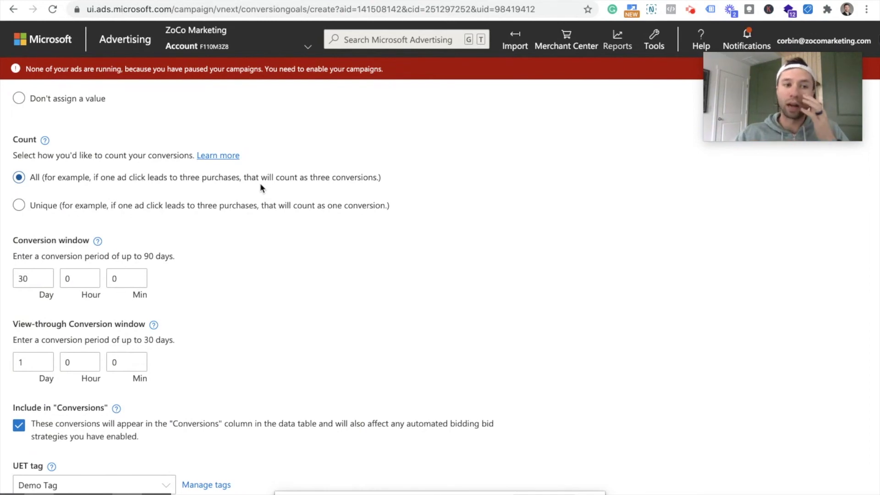
- Set Count to Unique, then scroll down to the UET tag and Save section
{"action": "left_click", "coordinate": [18, 205]}
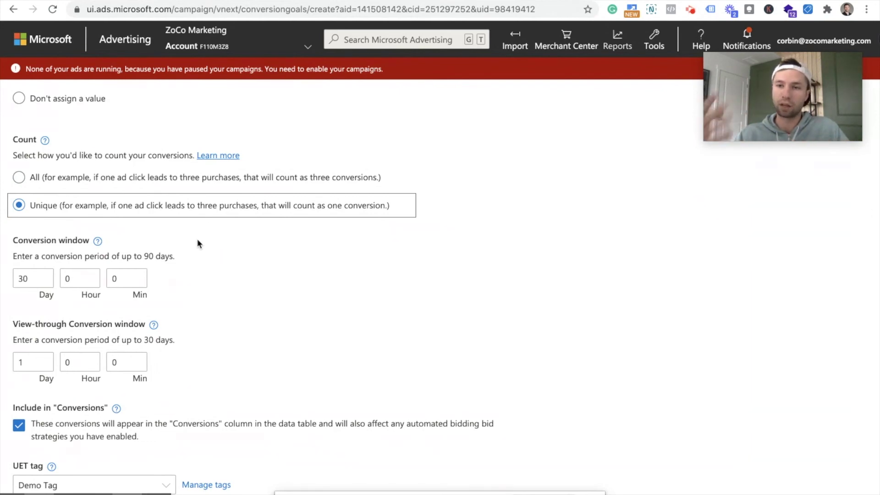
{"action": "scroll", "coordinate": [222, 260], "scroll_direction": "down", "scroll_amount": 2}
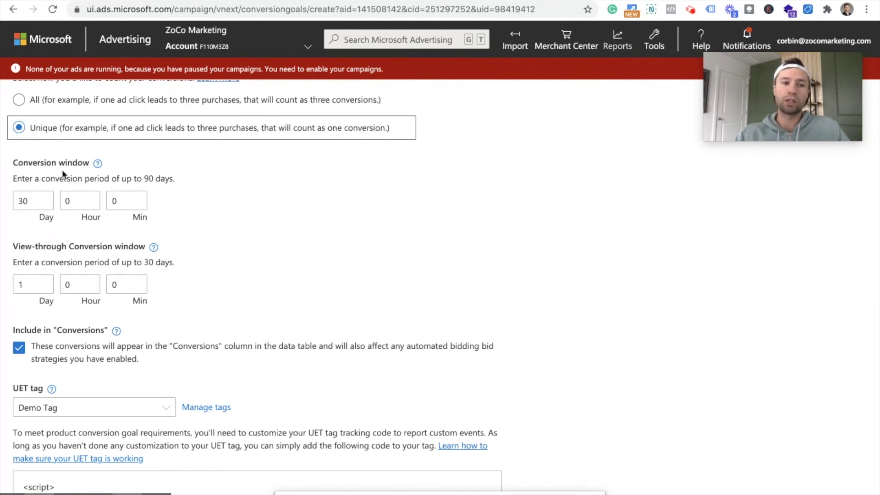
{"action": "scroll", "coordinate": [88, 163], "scroll_direction": "down", "scroll_amount": 2}
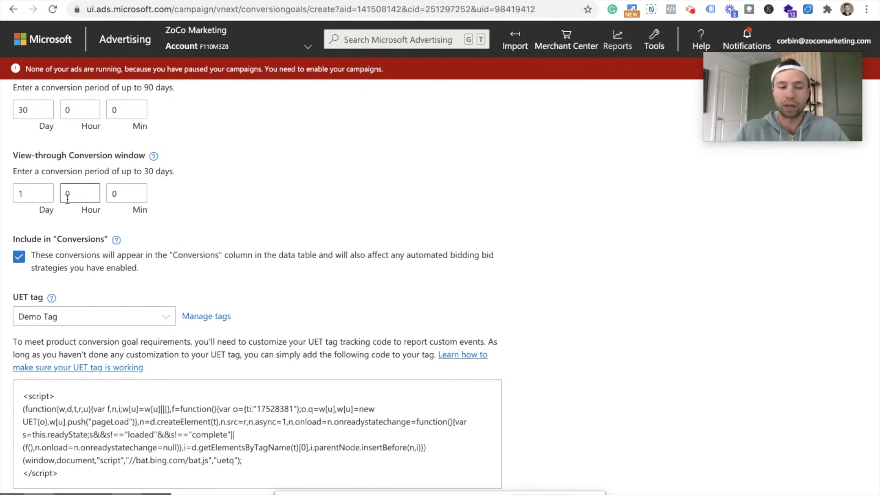
{"action": "scroll", "coordinate": [153, 194], "scroll_direction": "down", "scroll_amount": 3}
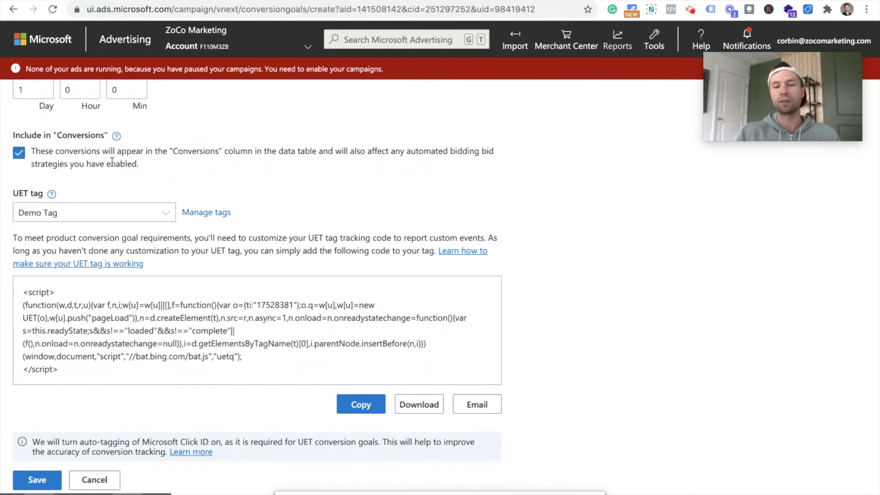
{"action": "scroll", "coordinate": [124, 170], "scroll_direction": "down", "scroll_amount": 1}
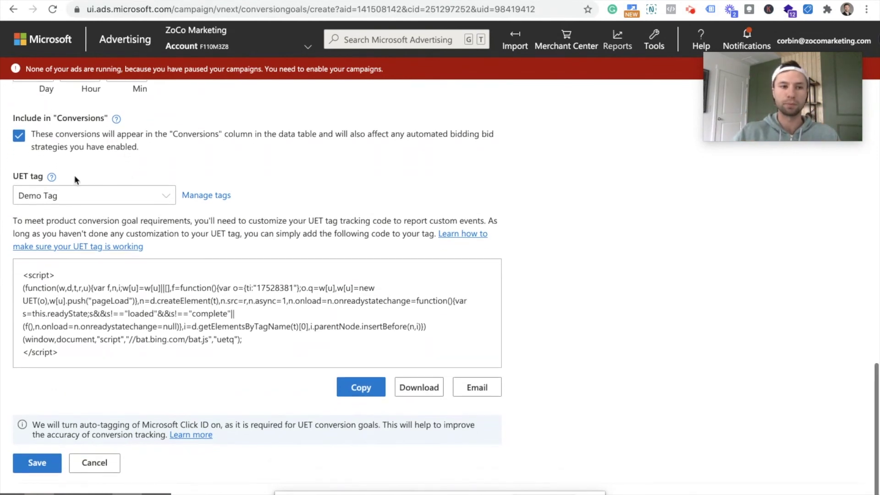
- Link the goal to Real Tag and attempt to save it
{"action": "left_click", "coordinate": [153, 192]}
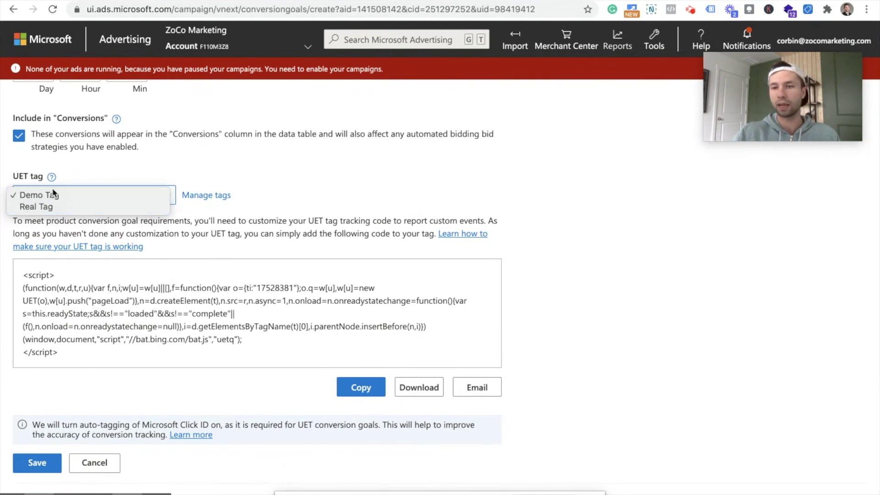
{"action": "left_click", "coordinate": [37, 207]}
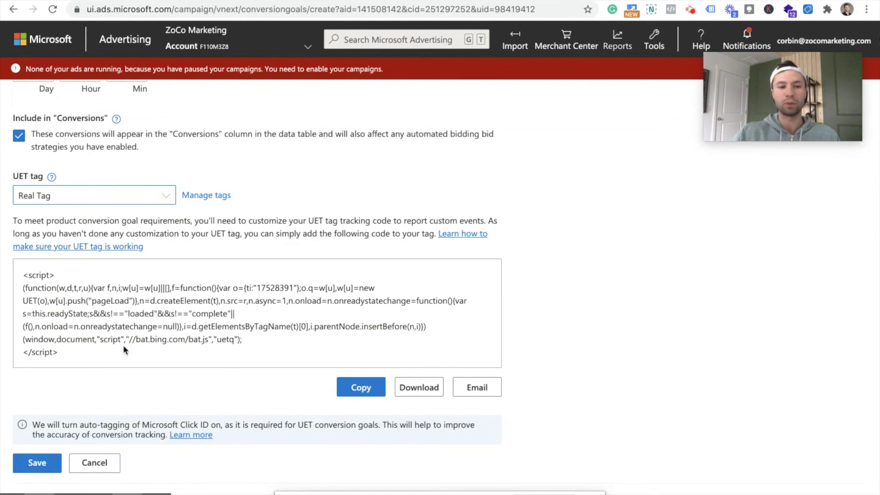
{"action": "left_click", "coordinate": [49, 461]}
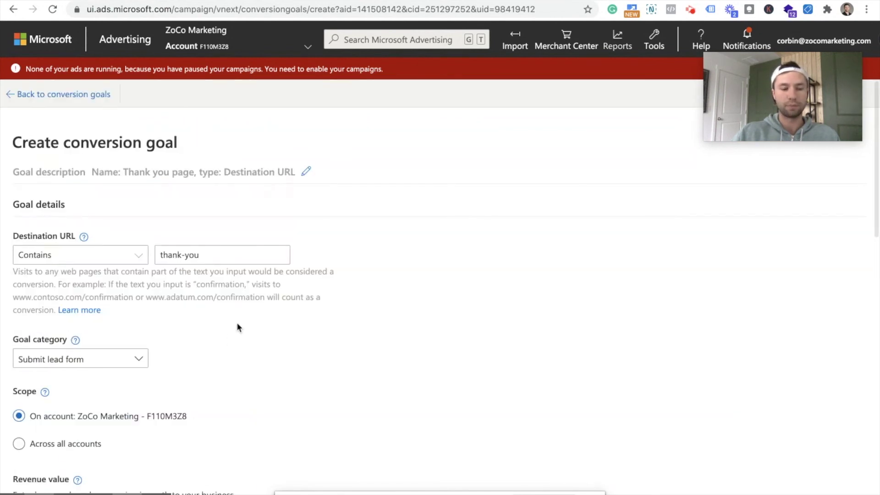
{"action": "scroll", "coordinate": [260, 272], "scroll_direction": "down", "scroll_amount": 15}
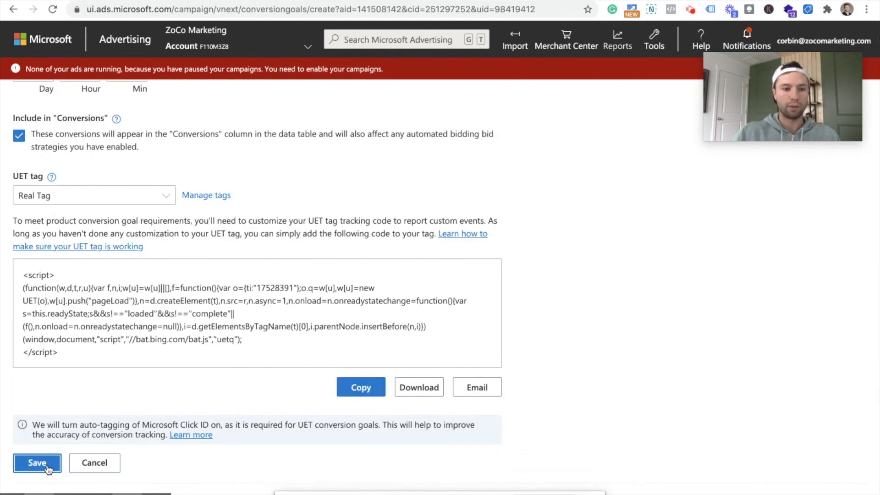
{"action": "left_click", "coordinate": [43, 464]}
{"action": "scroll", "coordinate": [190, 323], "scroll_direction": "down", "scroll_amount": 15}
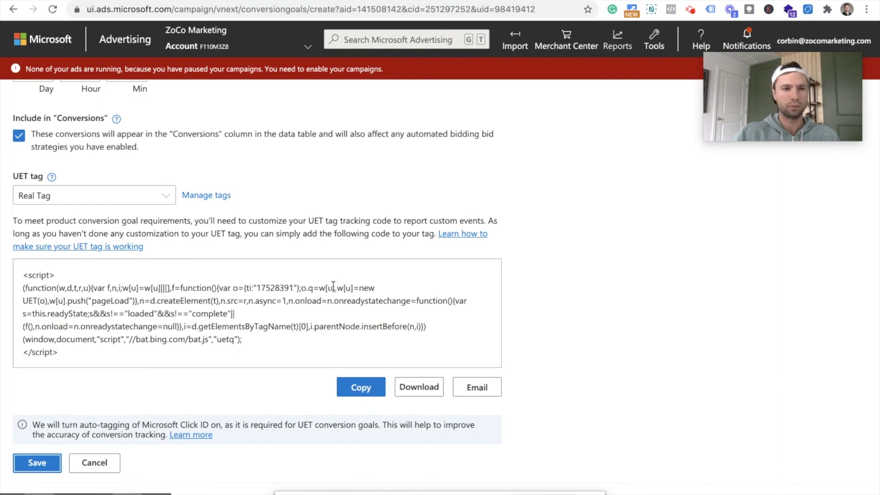
{"action": "scroll", "coordinate": [333, 285], "scroll_direction": "up", "scroll_amount": 9}
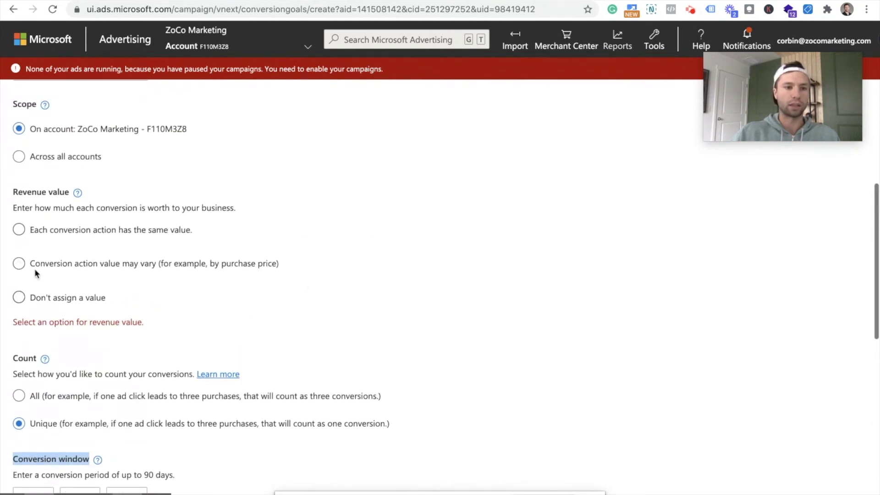
- Choose Don't assign a value for revenue and save the goal
{"action": "left_click", "coordinate": [21, 299]}
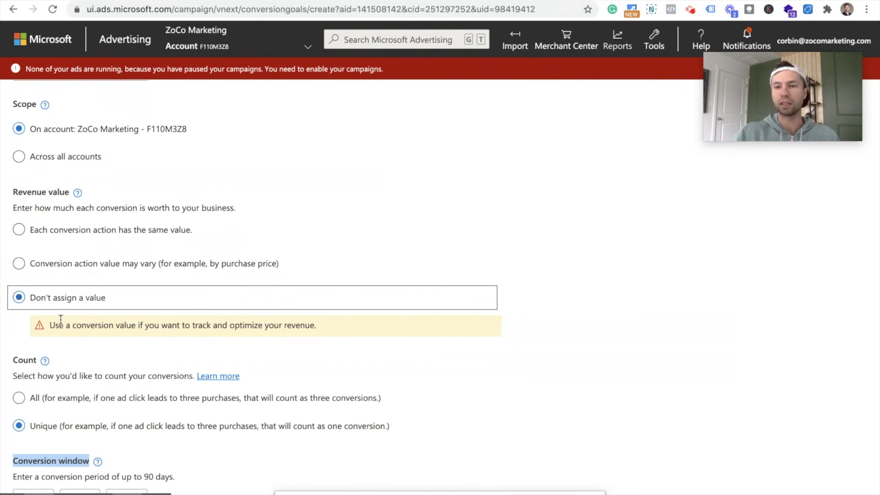
{"action": "scroll", "coordinate": [216, 278], "scroll_direction": "down", "scroll_amount": 9}
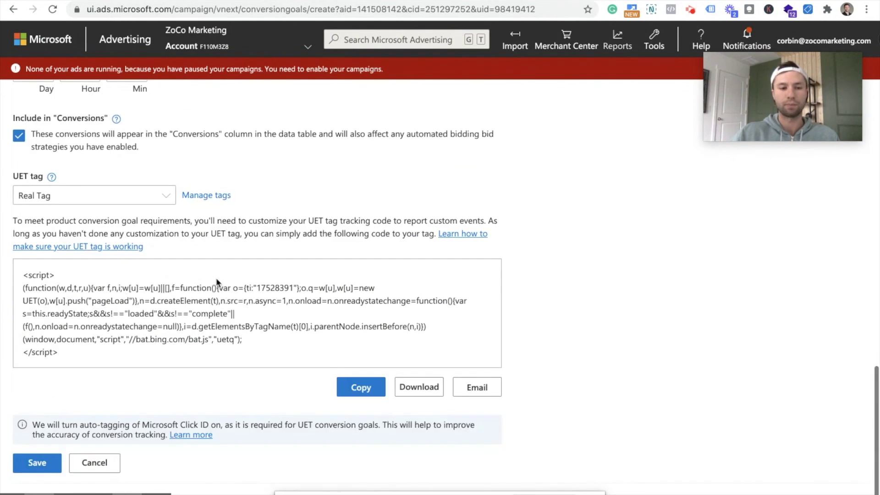
{"action": "left_click", "coordinate": [39, 463]}
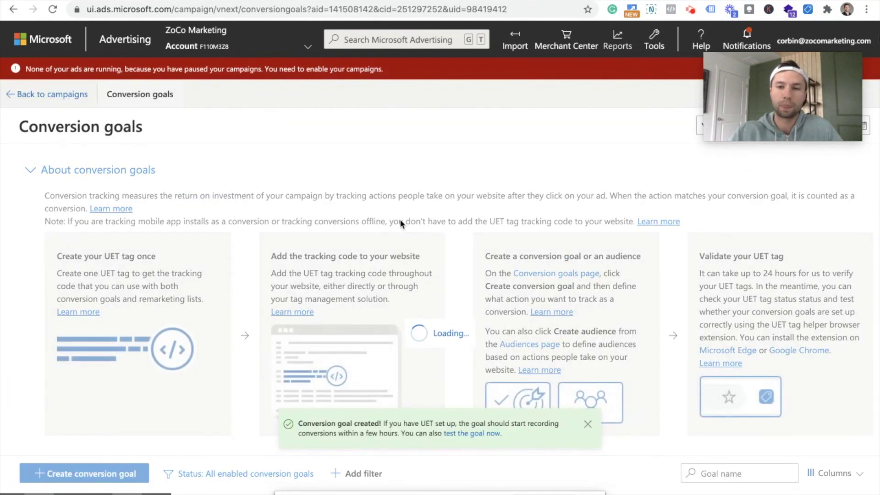
- Read the Tracking status help and sort the Conversion goals list by Goal name
{"action": "scroll", "coordinate": [549, 207], "scroll_direction": "down", "scroll_amount": 3}
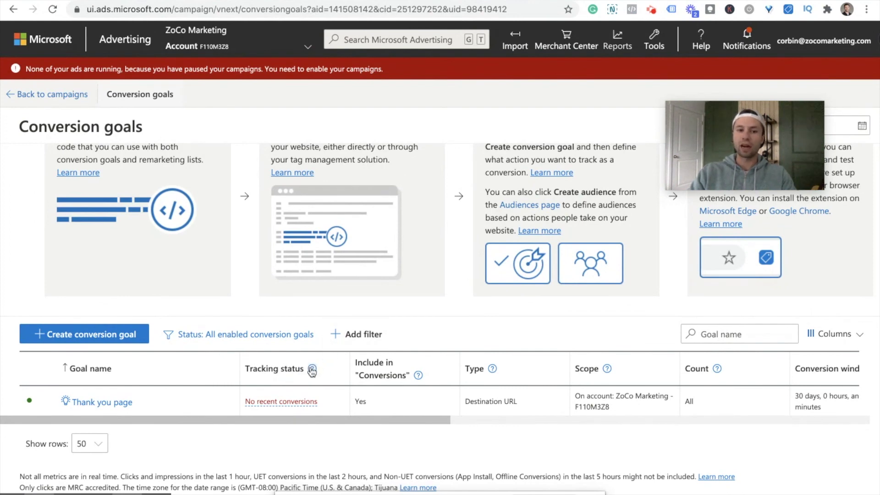
{"action": "left_click", "coordinate": [312, 369]}
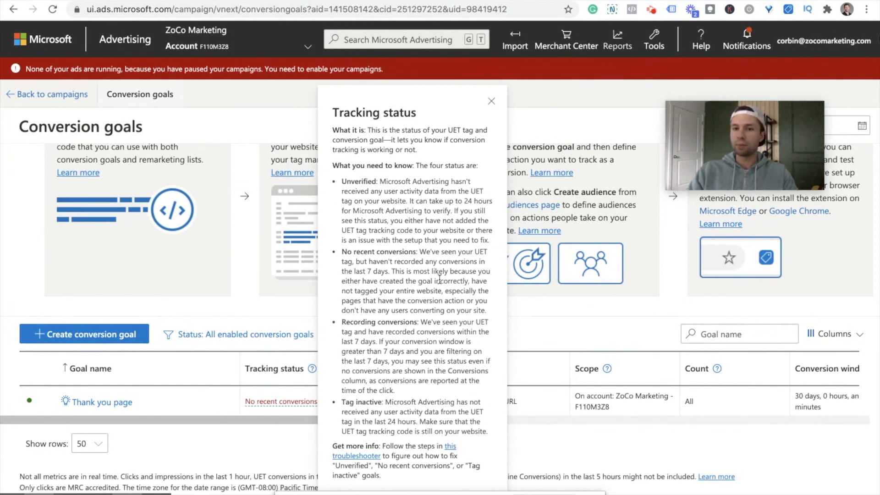
{"action": "left_click", "coordinate": [234, 371]}
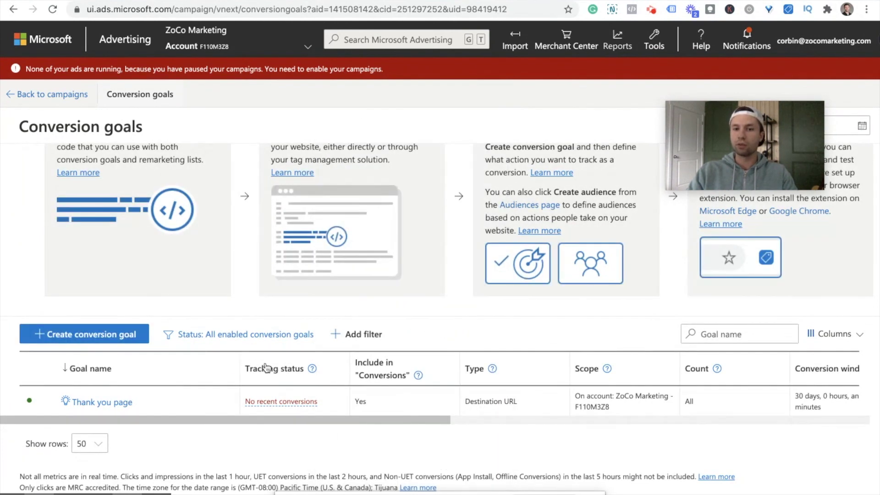